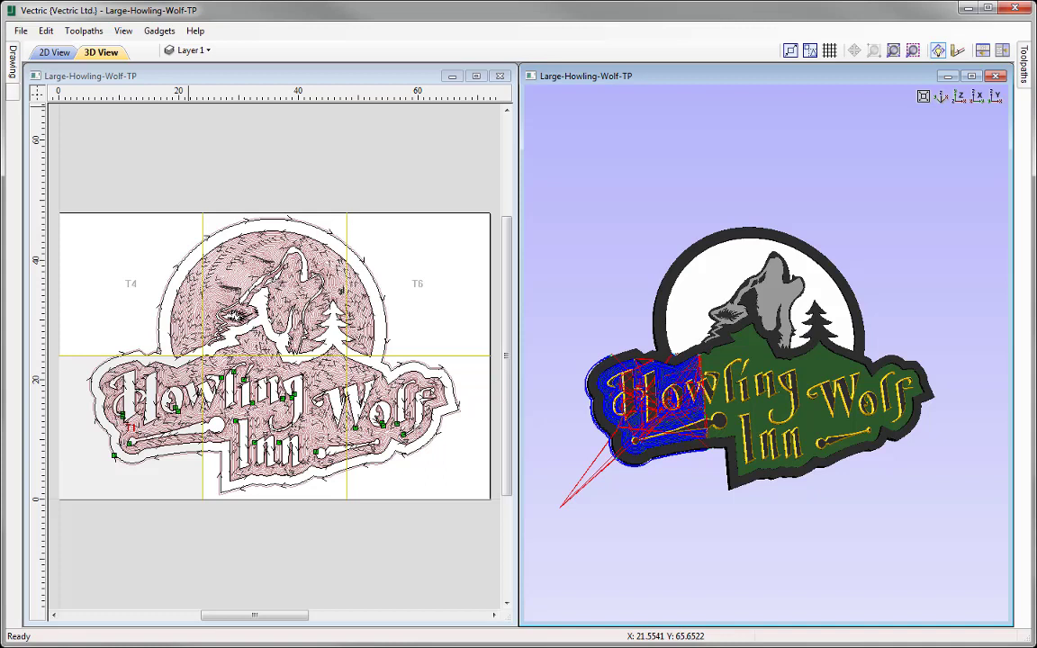
Close the current job and open the file Large-Howling-Wolf-2.5D_Toolpaths.crv.
{"action": "left_click", "coordinate": [20, 31]}
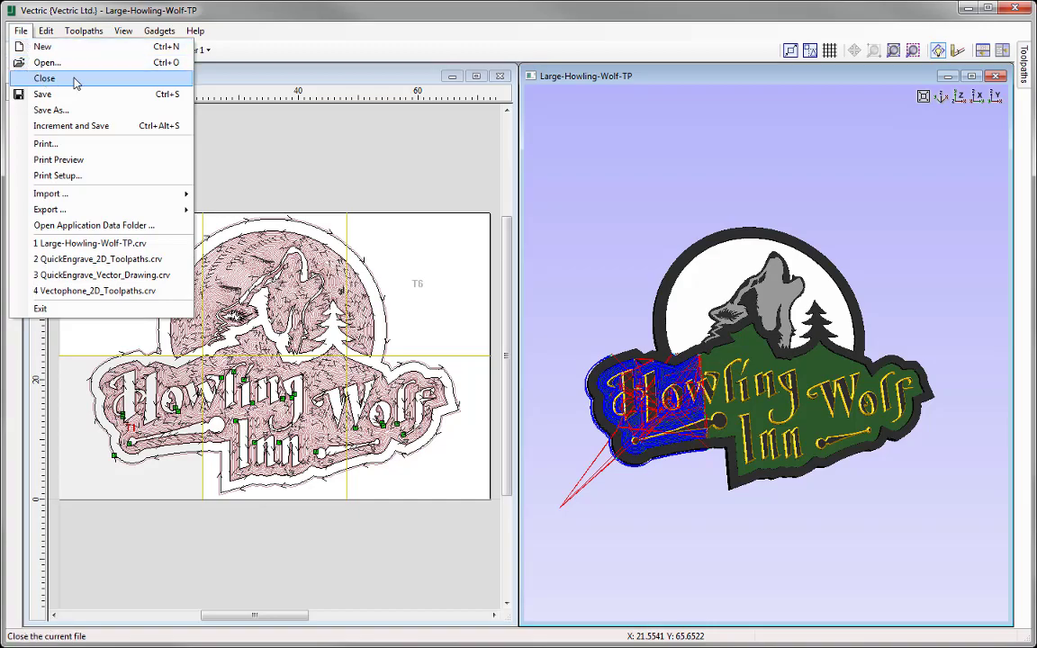
{"action": "left_click", "coordinate": [45, 78]}
{"action": "left_click", "coordinate": [74, 181]}
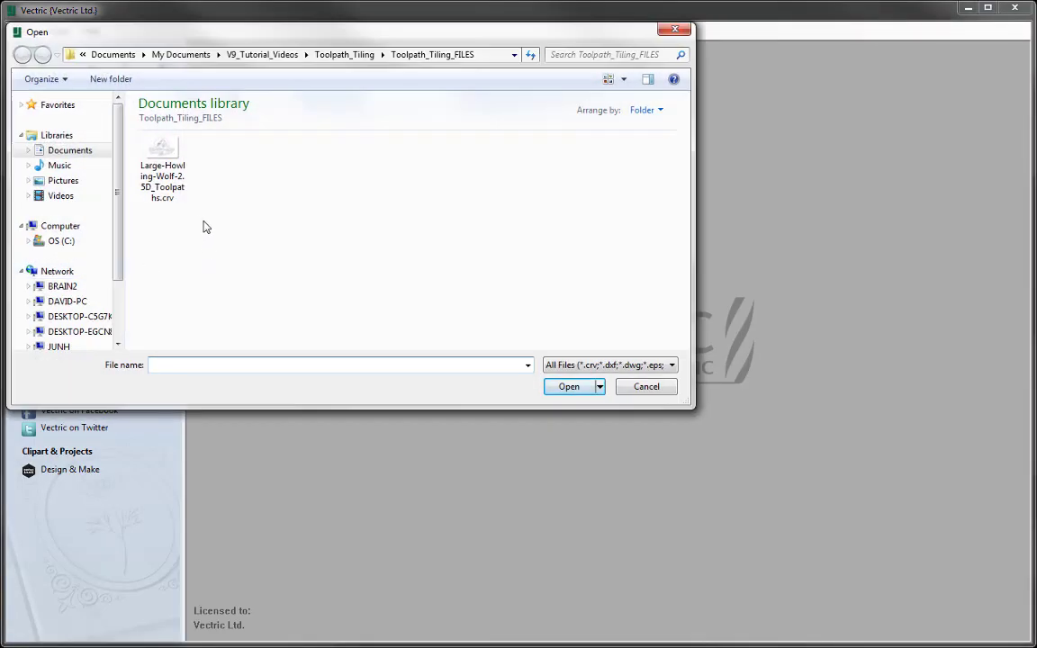
{"action": "left_click", "coordinate": [146, 157]}
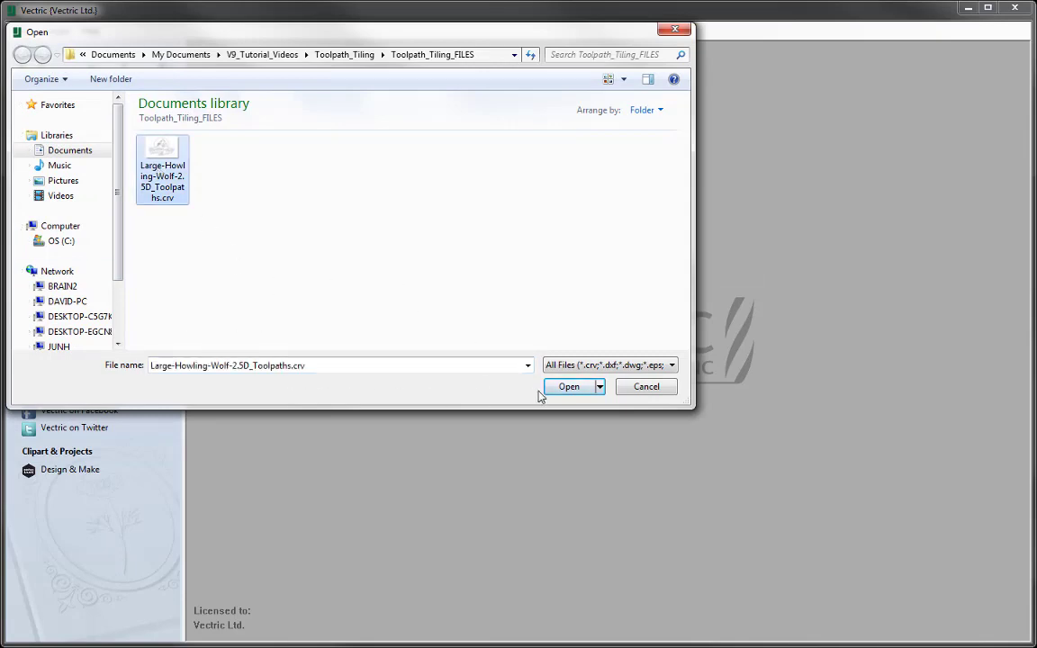
{"action": "left_click", "coordinate": [571, 389]}
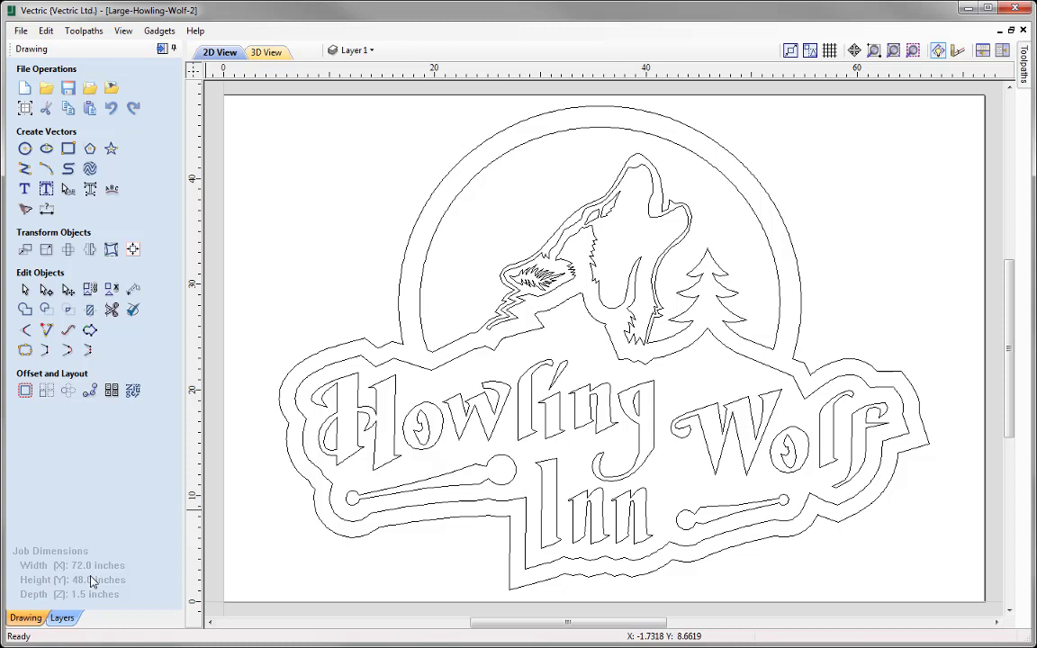
Stack the 2D and 3D views, switch to the toolpath layout and preview all toolpaths.
{"action": "left_click", "coordinate": [983, 52]}
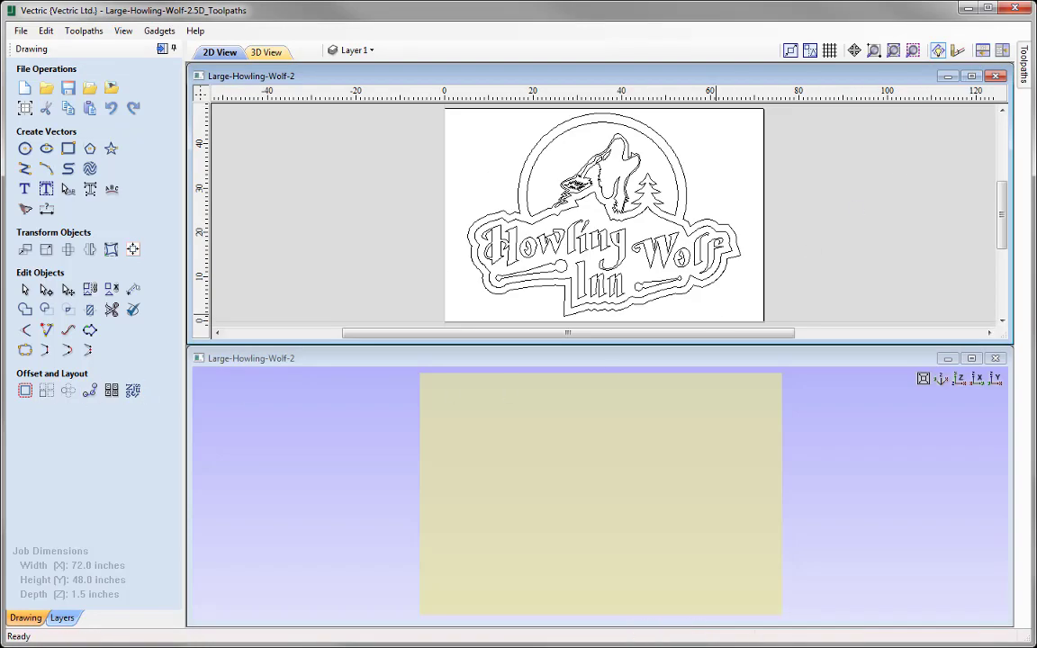
{"action": "left_click", "coordinate": [162, 50]}
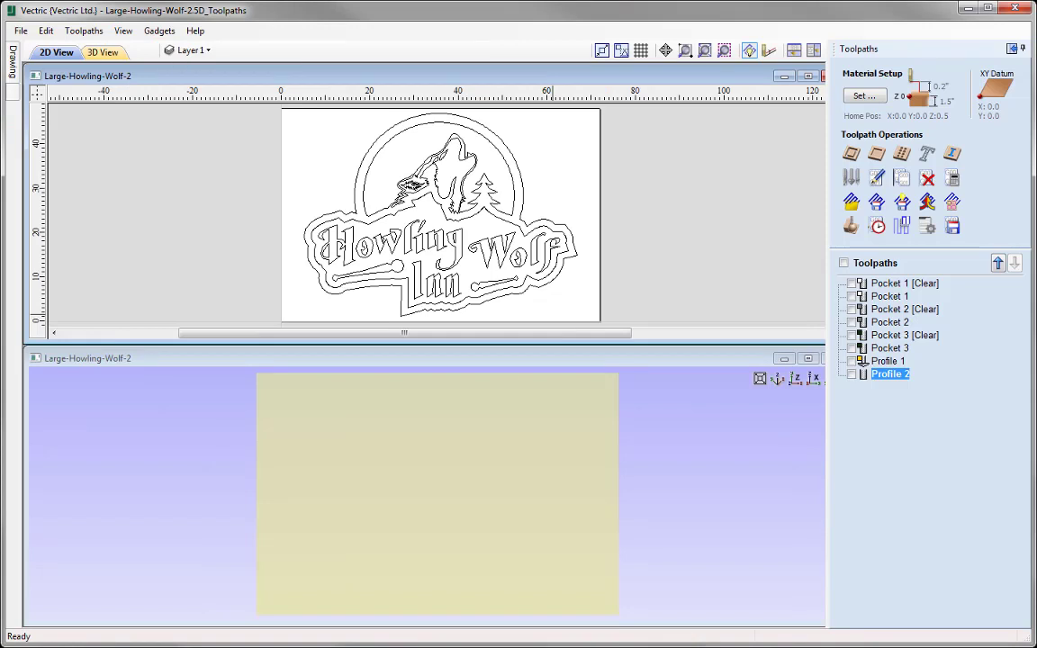
{"action": "left_click", "coordinate": [852, 228]}
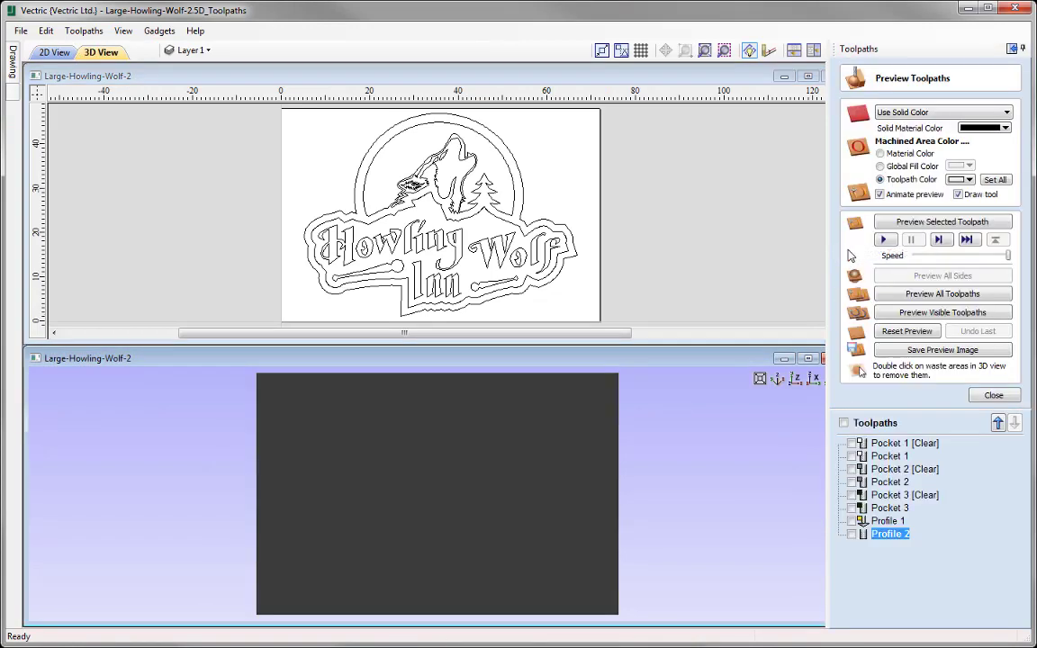
{"action": "left_click", "coordinate": [918, 295]}
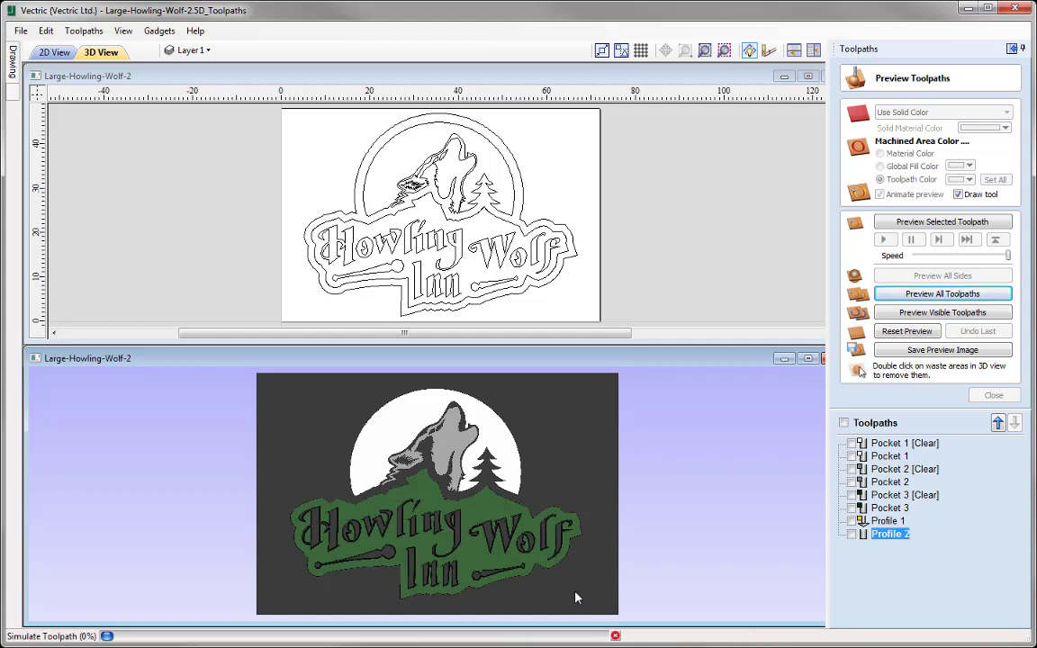
Remove the waste material around the sign in the 3D preview, inspect the result at an angle and close the preview.
{"action": "double_click", "coordinate": [564, 432]}
{"action": "left_click_drag", "start_coordinate": [470, 533], "coordinate": [394, 472]}
{"action": "scroll", "coordinate": [434, 531], "scroll_direction": "up", "scroll_amount": 2}
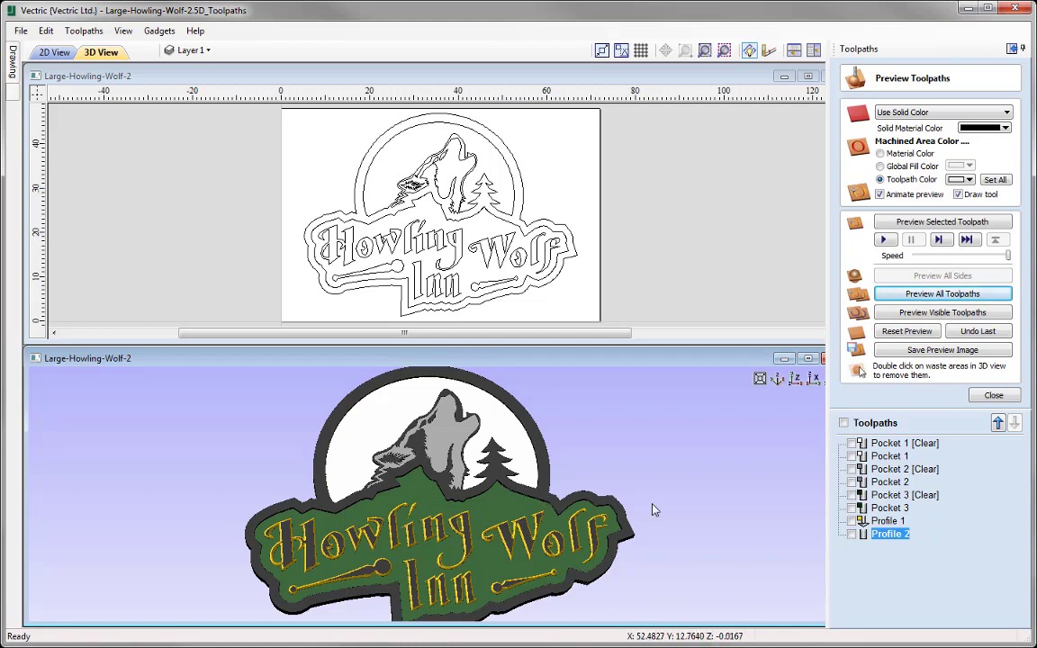
{"action": "scroll", "coordinate": [540, 545], "scroll_direction": "down", "scroll_amount": 3}
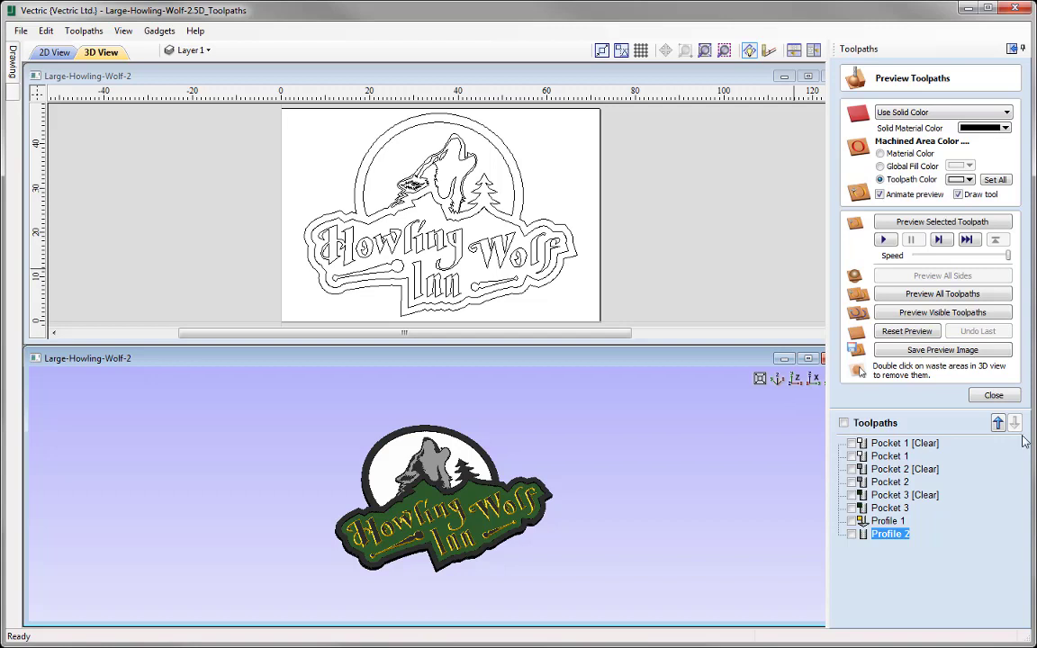
{"action": "left_click", "coordinate": [994, 396]}
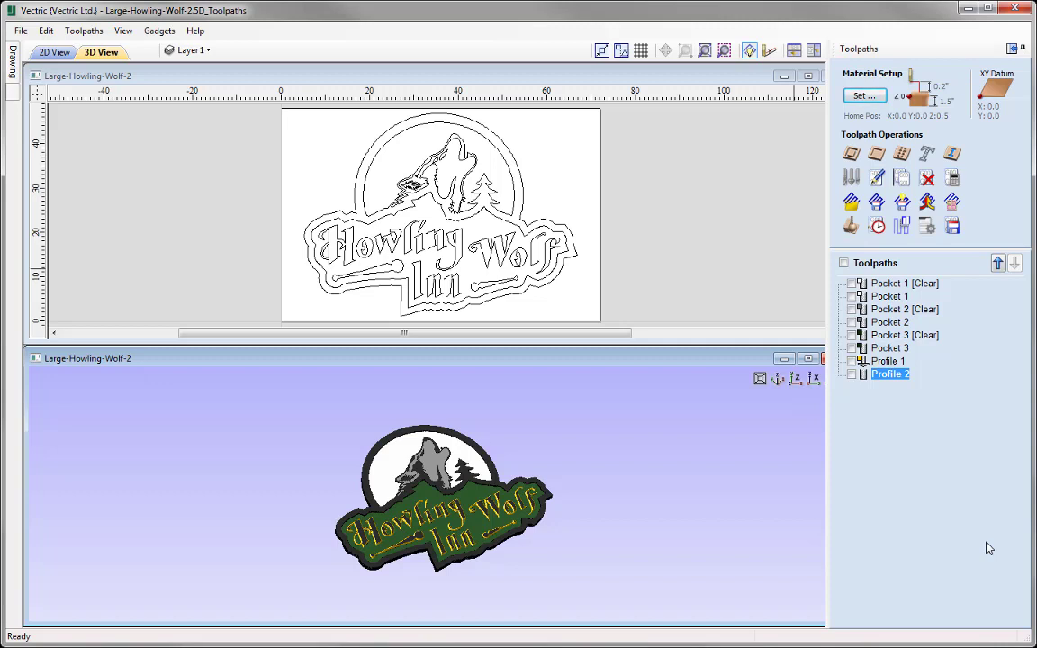
Open the Toolpath Tiling Manager, make all toolpaths visible and enable toolpath tiling.
{"action": "left_click", "coordinate": [903, 227]}
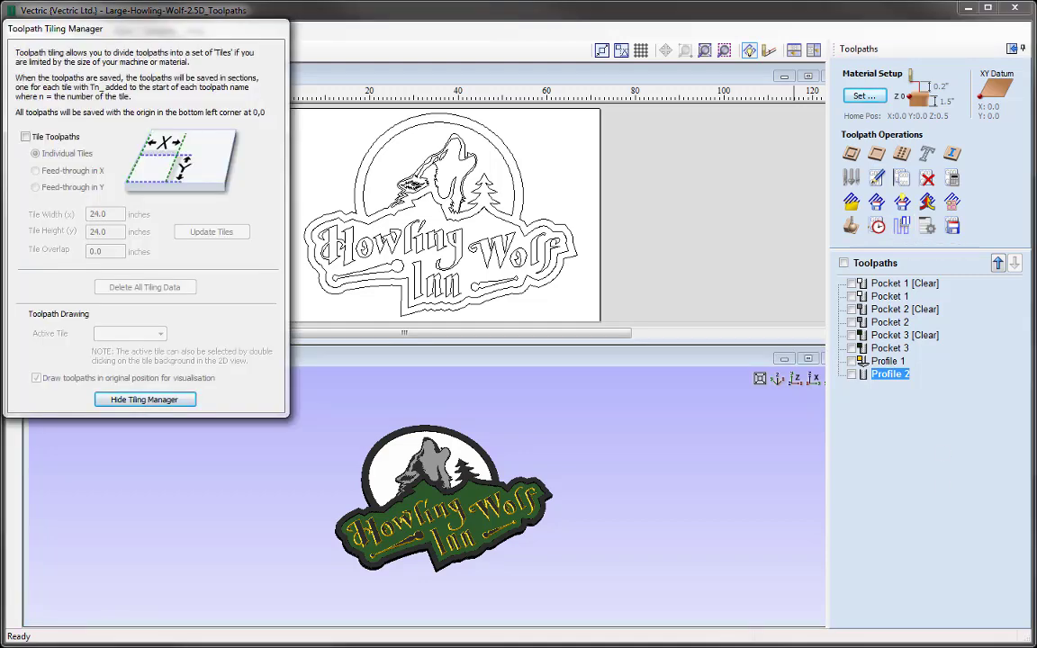
{"action": "mouse_move", "coordinate": [198, 29]}
{"action": "left_mouse_down"}
{"action": "mouse_move", "coordinate": [284, 54]}
{"action": "mouse_move", "coordinate": [277, 132]}
{"action": "mouse_move", "coordinate": [243, 81]}
{"action": "mouse_move", "coordinate": [201, 52]}
{"action": "left_mouse_up"}
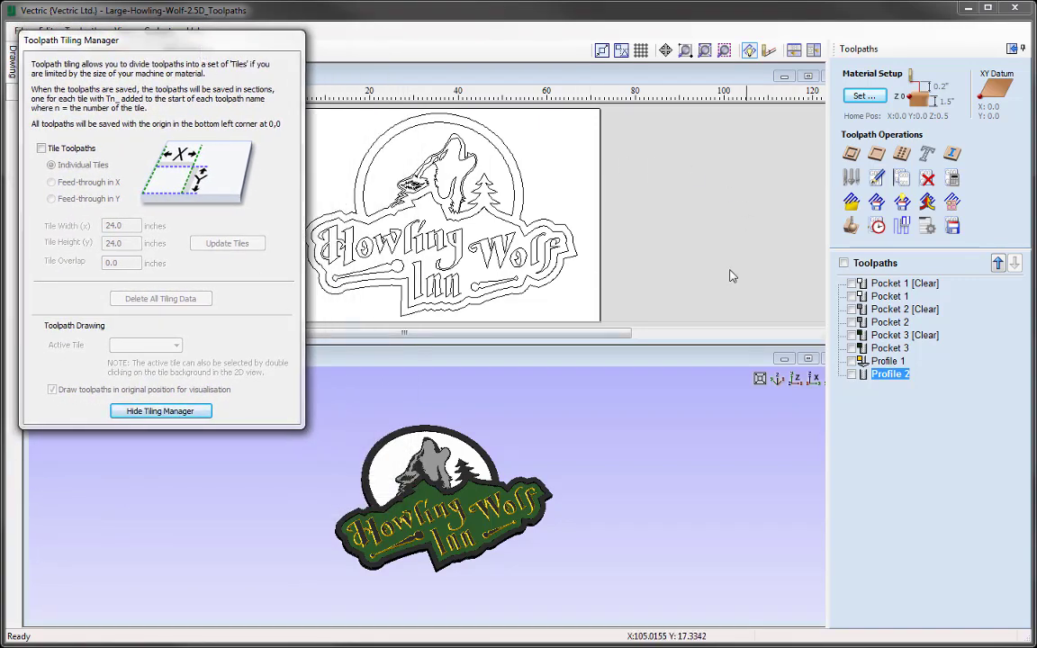
{"action": "left_click", "coordinate": [843, 263]}
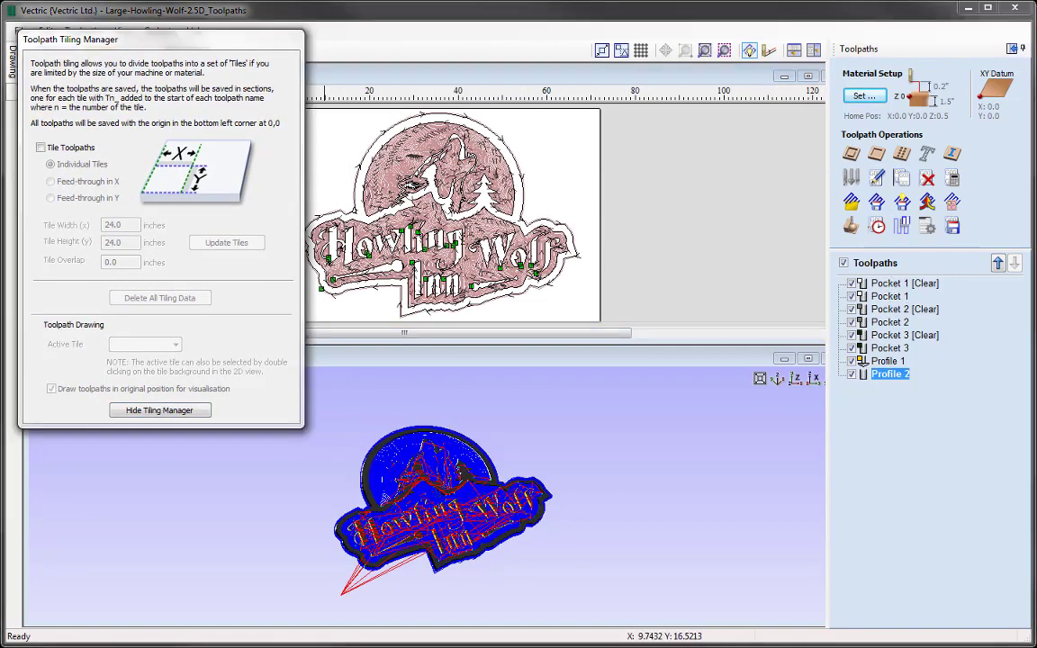
{"action": "left_click", "coordinate": [40, 148]}
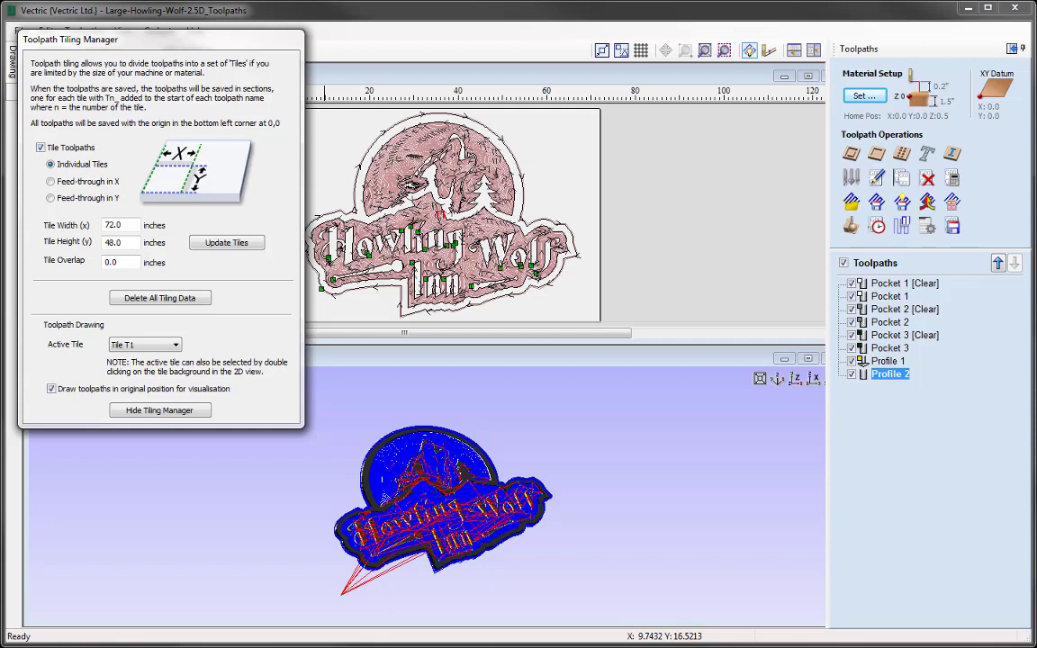
Try the Feed-through in X and Feed-through in Y tiling modes and return to Individual Tiles.
{"action": "left_click", "coordinate": [94, 181]}
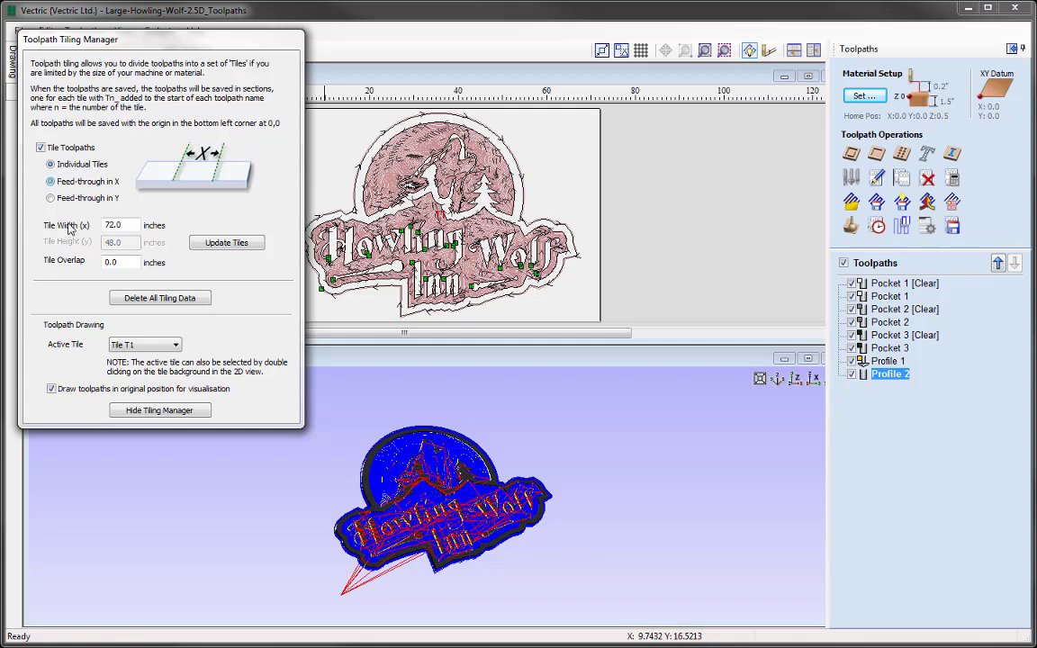
{"action": "left_click", "coordinate": [101, 201]}
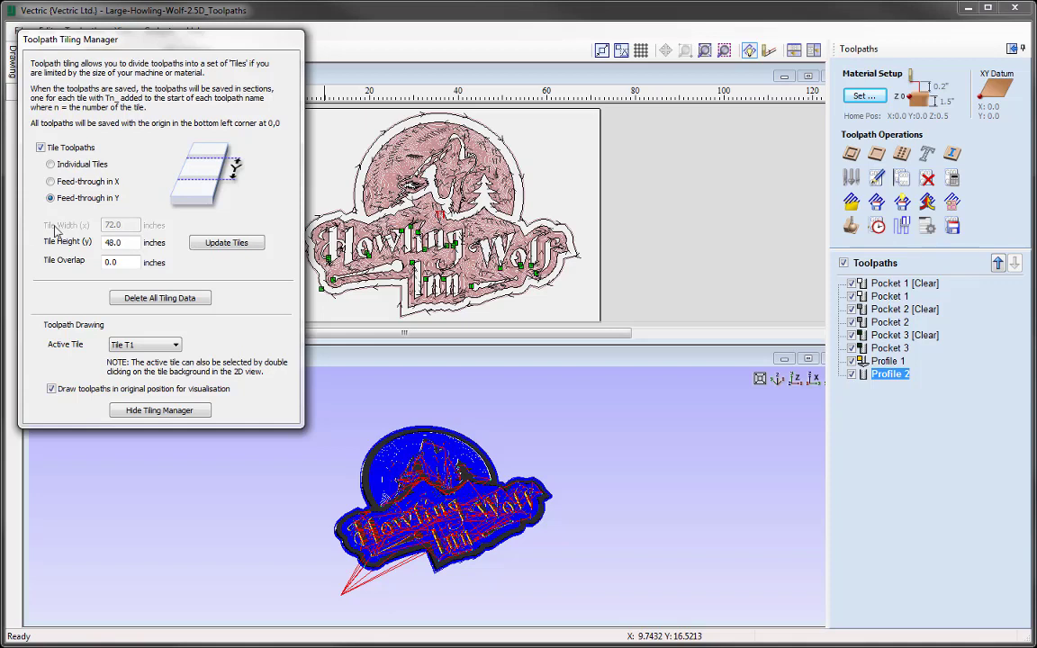
{"action": "left_click", "coordinate": [67, 163]}
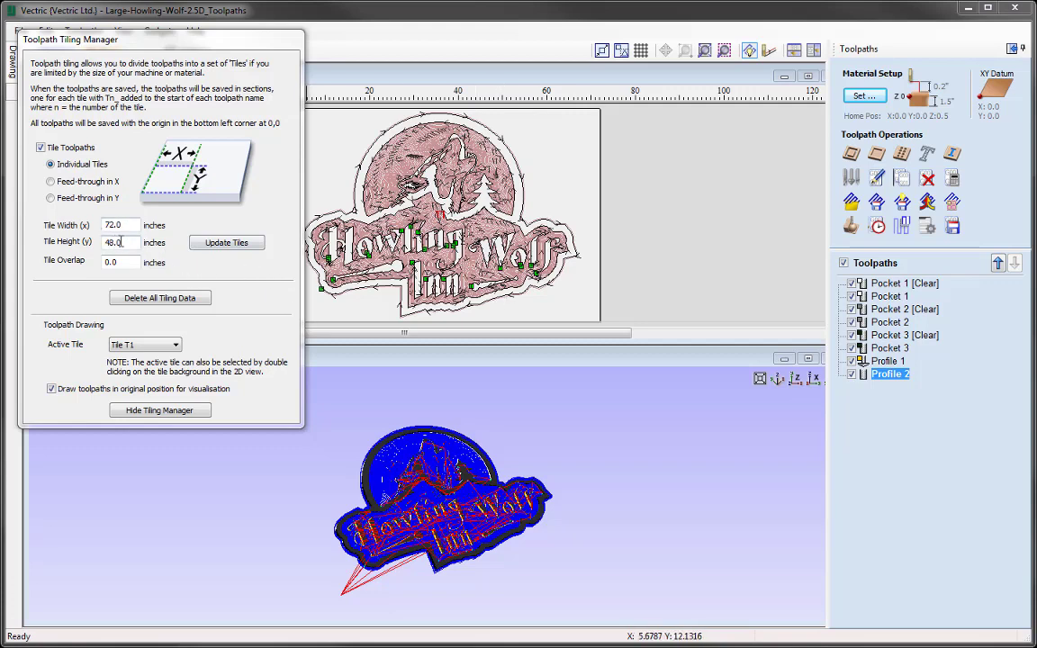
Set the tile width and tile height to 24 inches each and update the tiles.
{"action": "double_click", "coordinate": [115, 225]}
{"action": "type", "text": "24"}
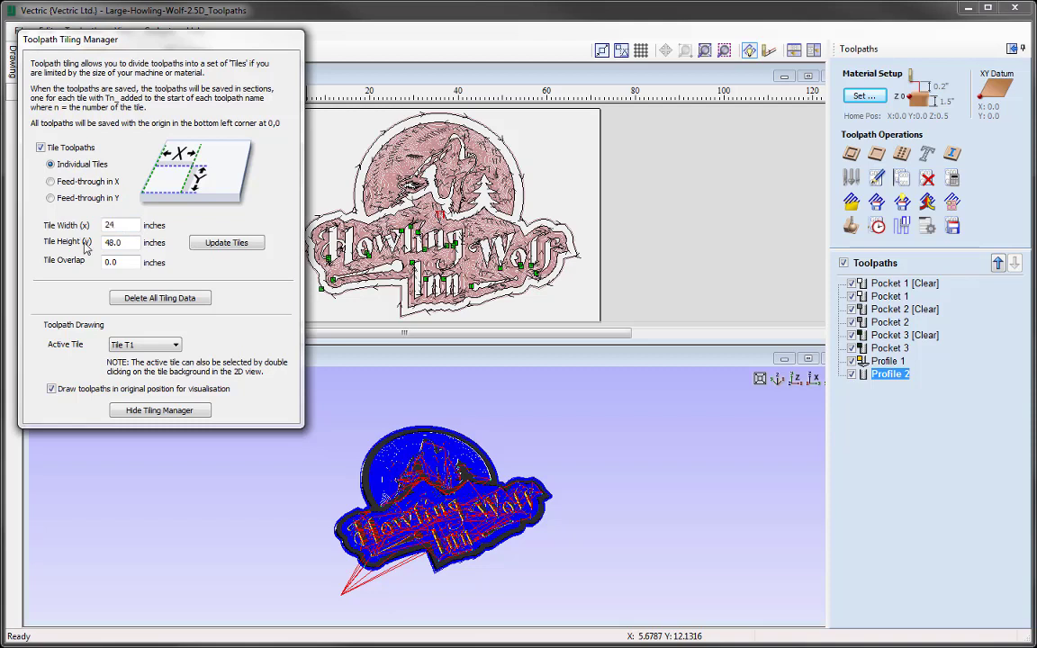
{"action": "key", "text": "Tab"}
{"action": "type", "text": "2"}
{"action": "left_click", "coordinate": [226, 243]}
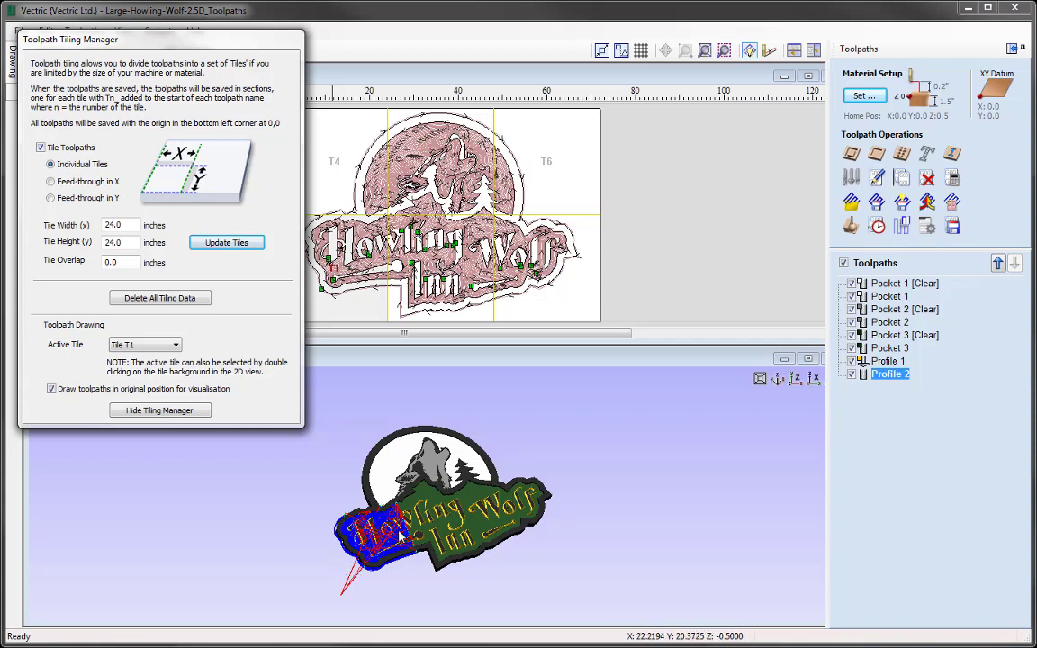
View the toolpaths of tiles T2 and T3 by choosing each as the active tile in the tiling manager.
{"action": "left_click", "coordinate": [155, 346]}
{"action": "left_click", "coordinate": [166, 369]}
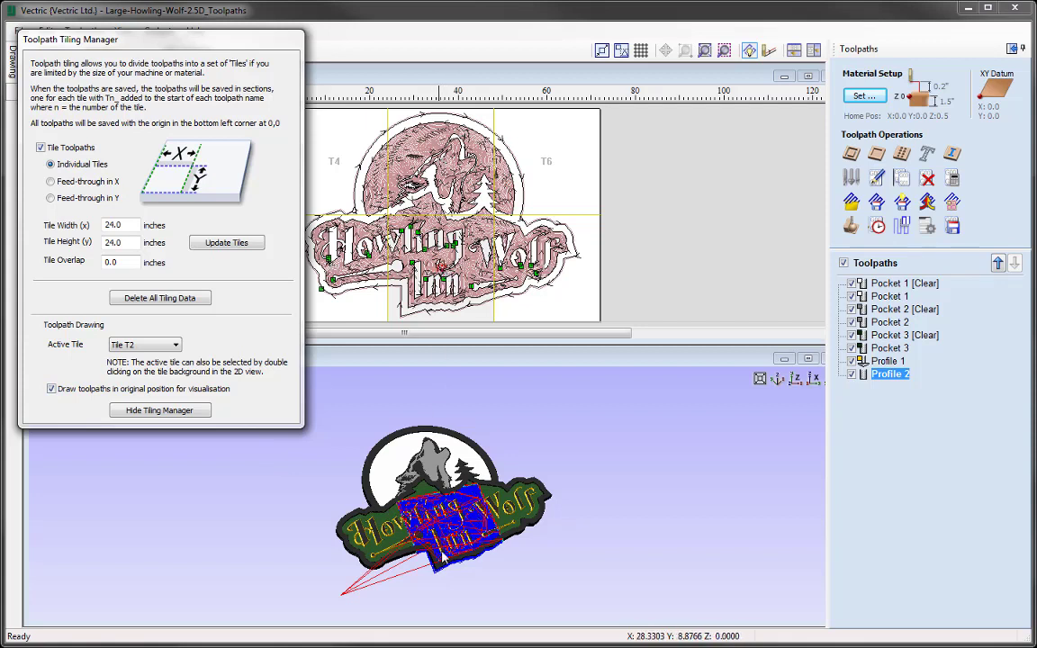
{"action": "left_click", "coordinate": [149, 346]}
{"action": "left_click", "coordinate": [148, 376]}
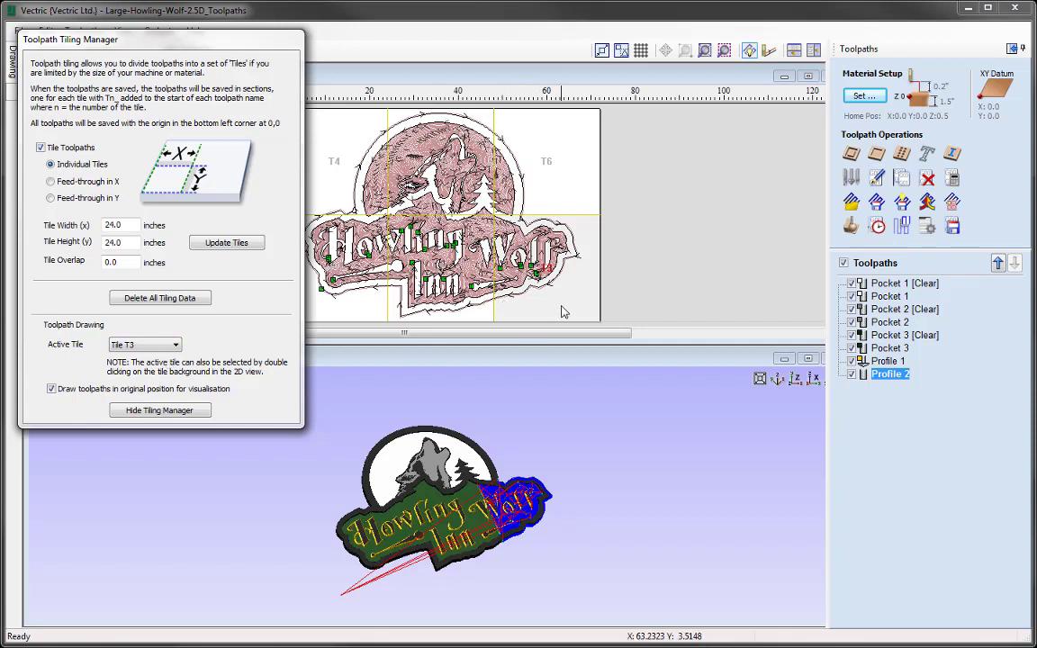
Examine the upper row of tiles and tile T3 by activating them directly in the 2D view.
{"action": "double_click", "coordinate": [577, 154]}
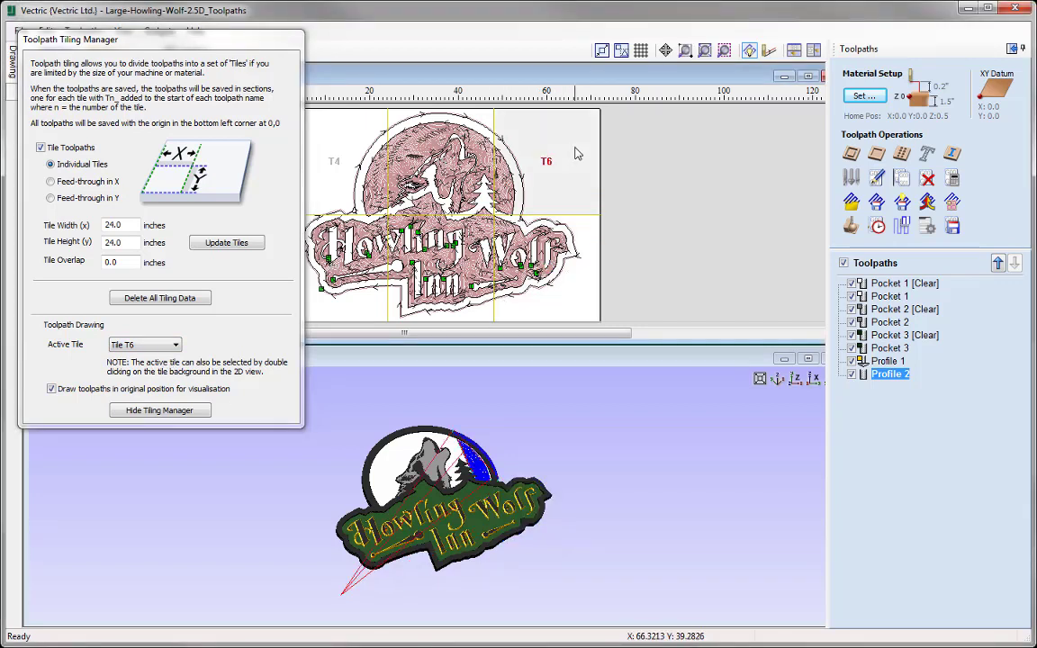
{"action": "double_click", "coordinate": [489, 119]}
{"action": "double_click", "coordinate": [361, 131]}
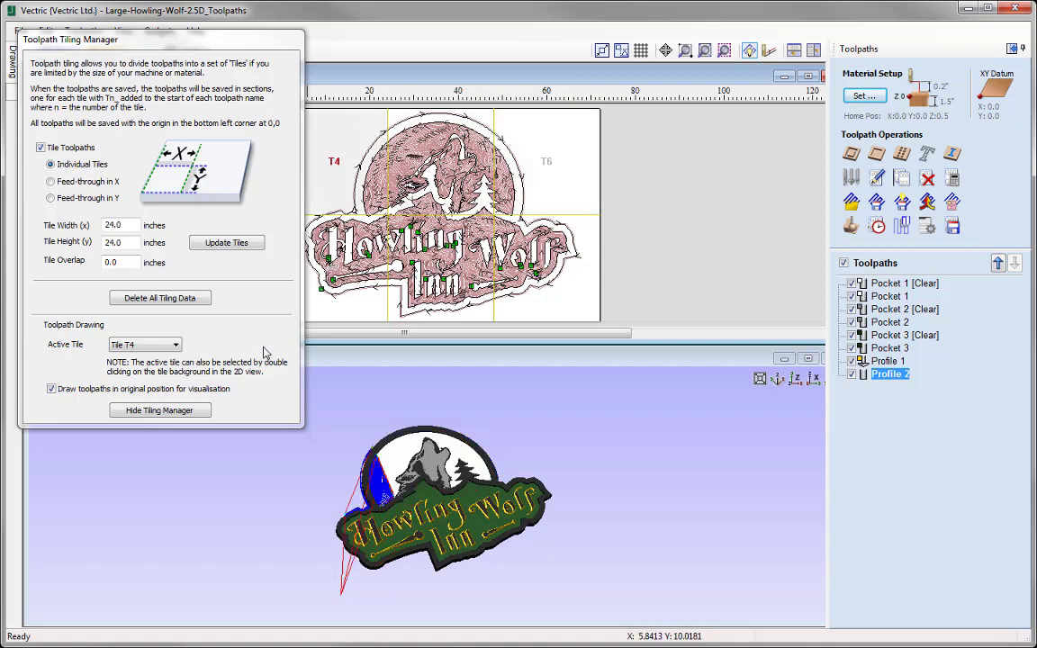
{"action": "double_click", "coordinate": [558, 144]}
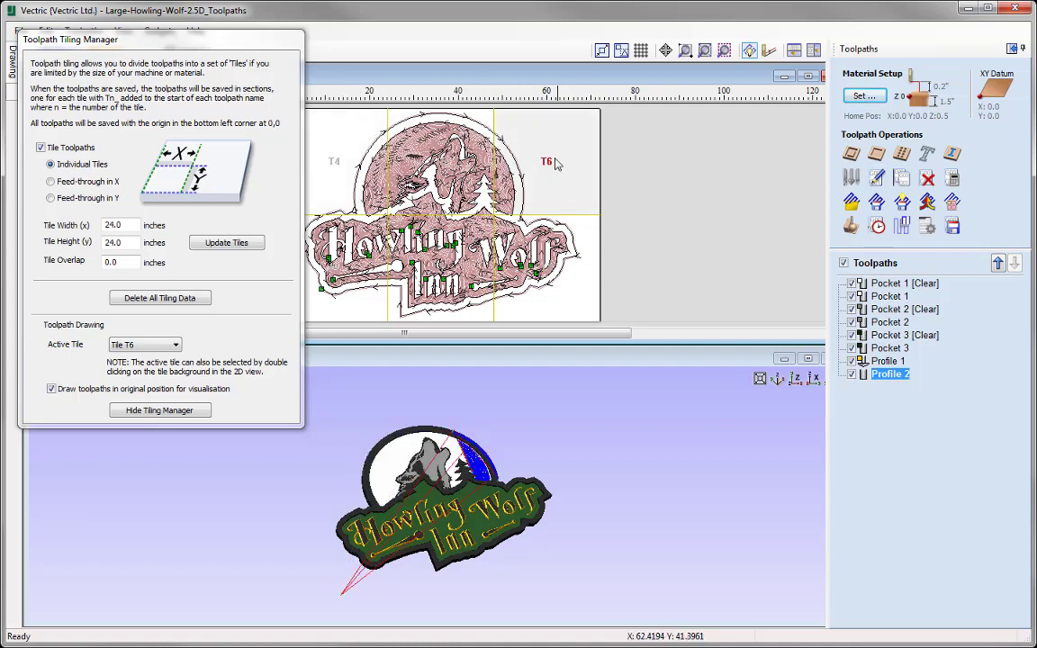
{"action": "double_click", "coordinate": [513, 259]}
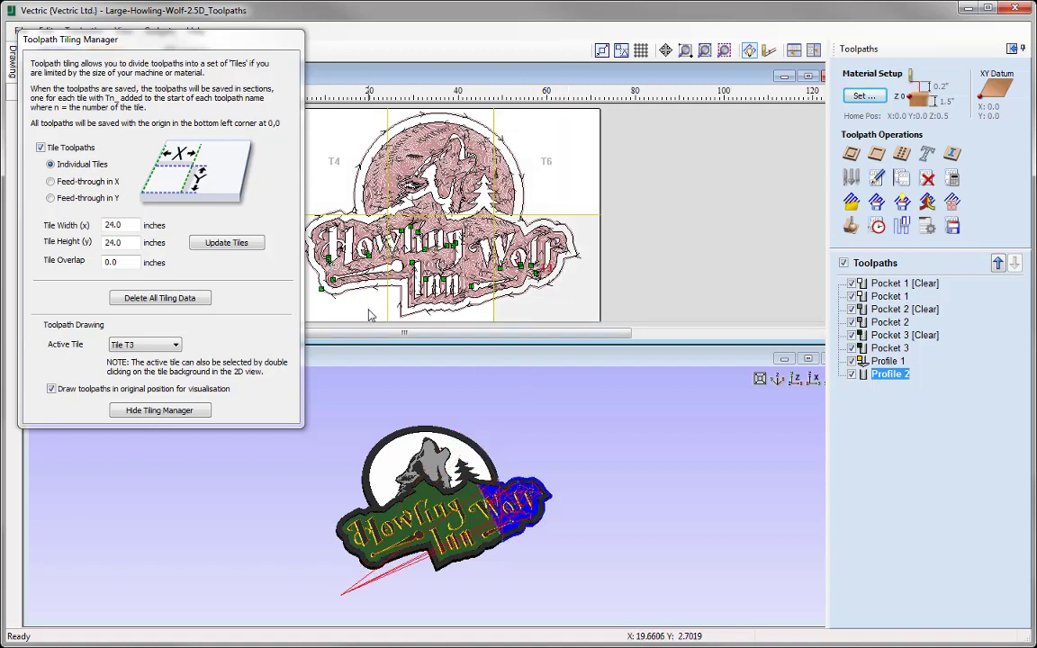
Activate tiles T1, T2 and T3 in turn in the 2D view to compare their toolpaths with the job origin.
{"action": "double_click", "coordinate": [335, 279]}
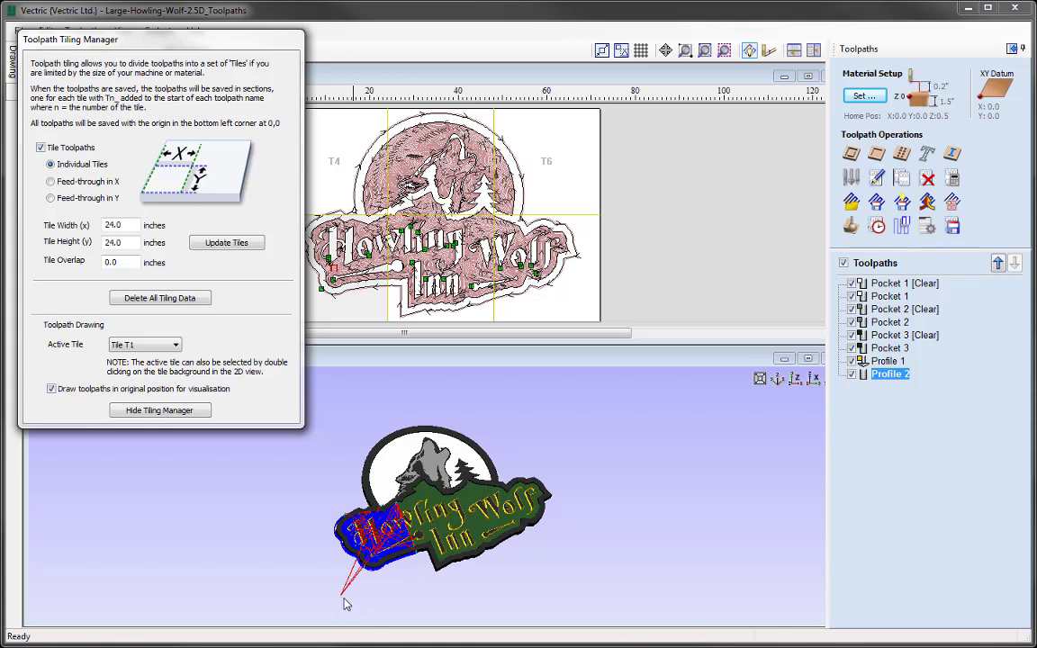
{"action": "double_click", "coordinate": [483, 320]}
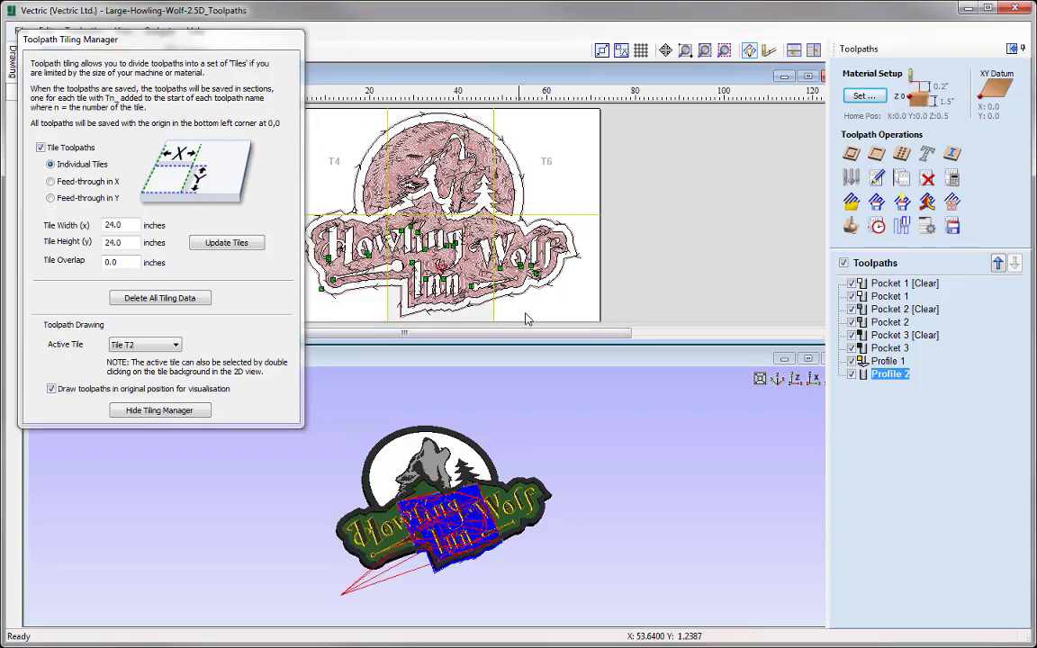
{"action": "double_click", "coordinate": [508, 314]}
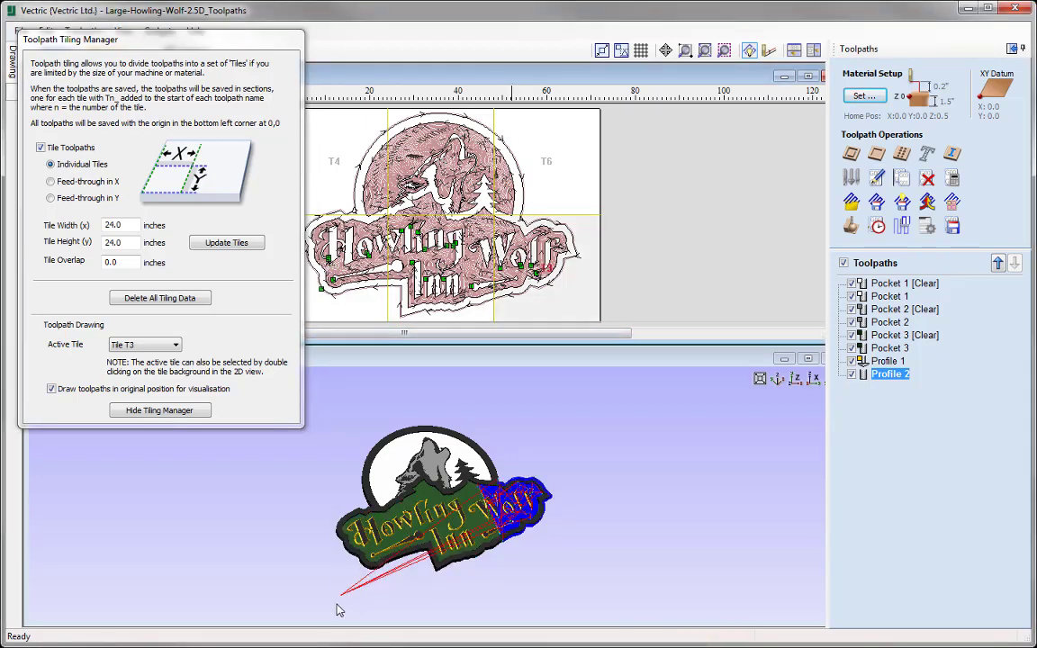
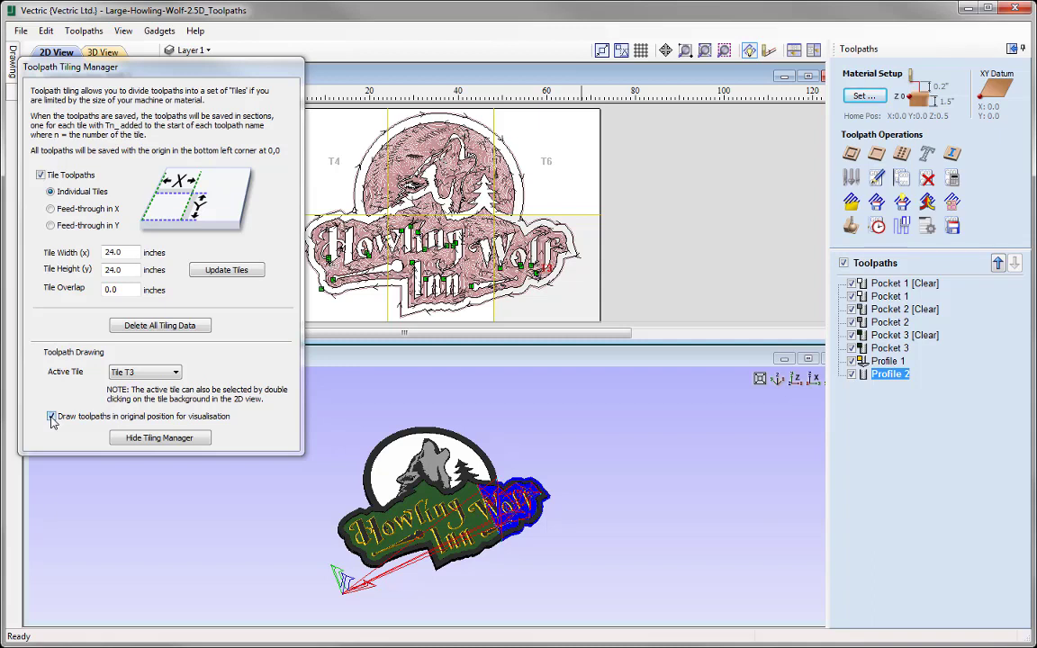
Turn off drawing toolpaths in their original position and reset the preview to the material block of tile T3.
{"action": "left_click", "coordinate": [51, 417]}
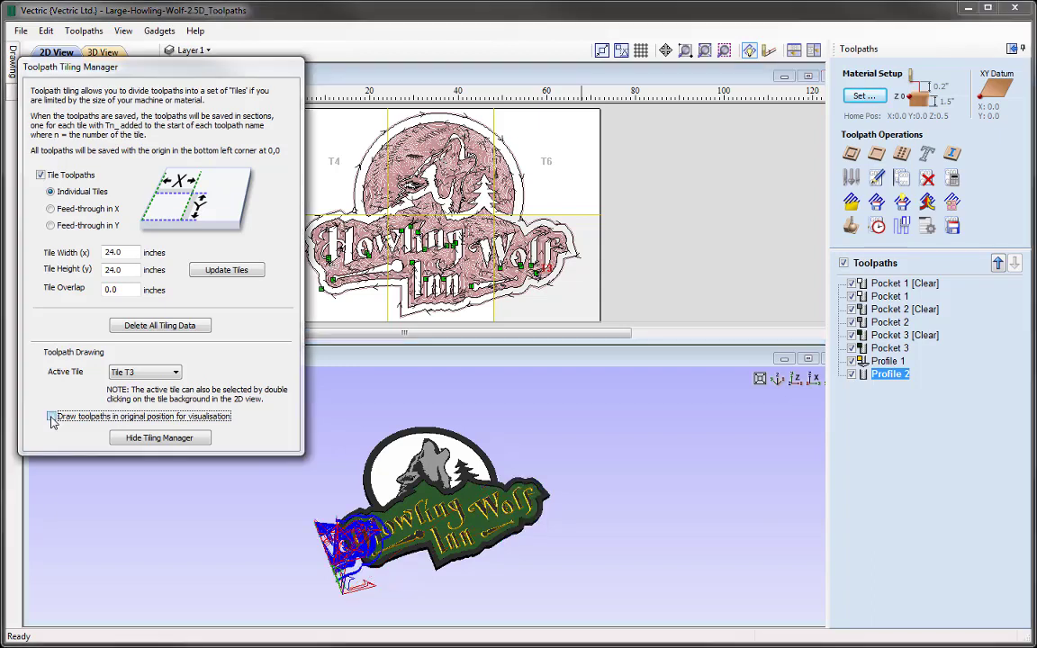
{"action": "left_click", "coordinate": [852, 227]}
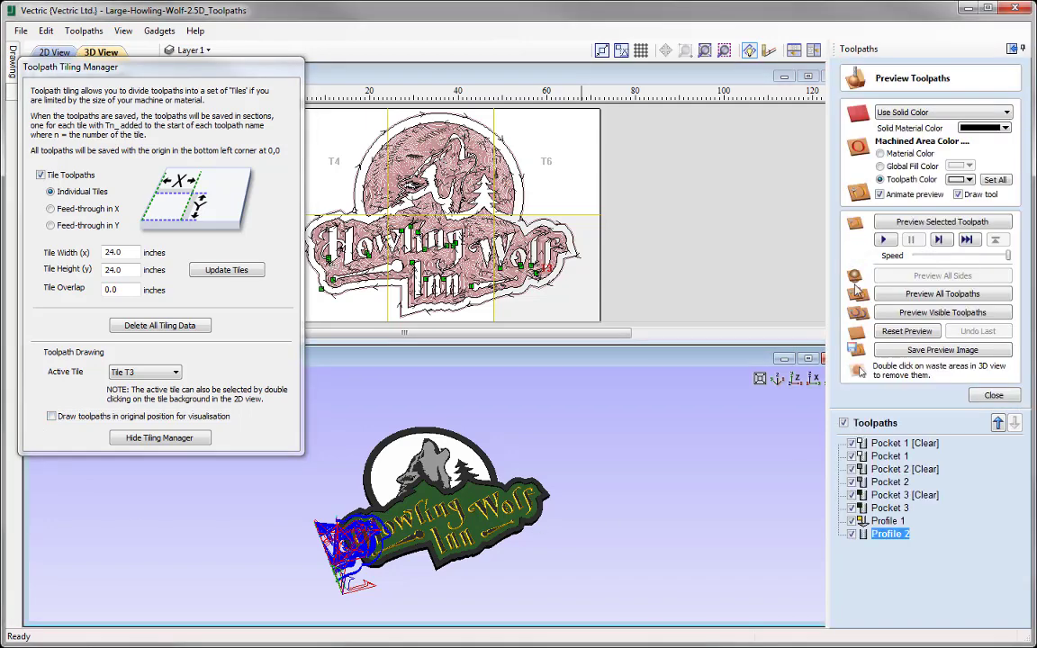
{"action": "left_click", "coordinate": [894, 333]}
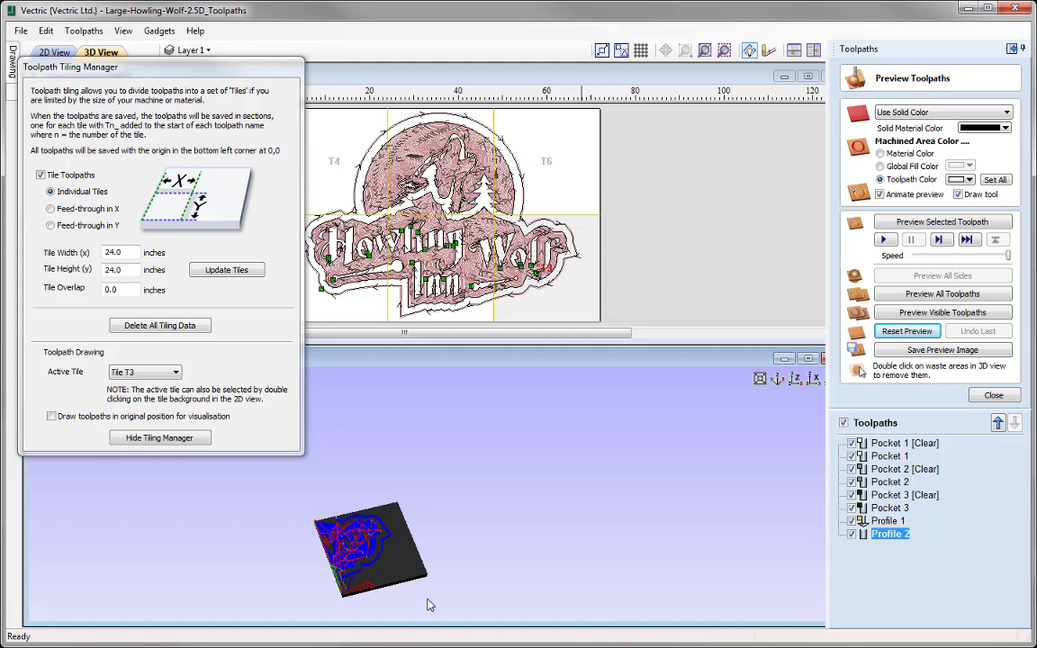
{"action": "scroll", "coordinate": [441, 513], "scroll_direction": "up", "scroll_amount": 5}
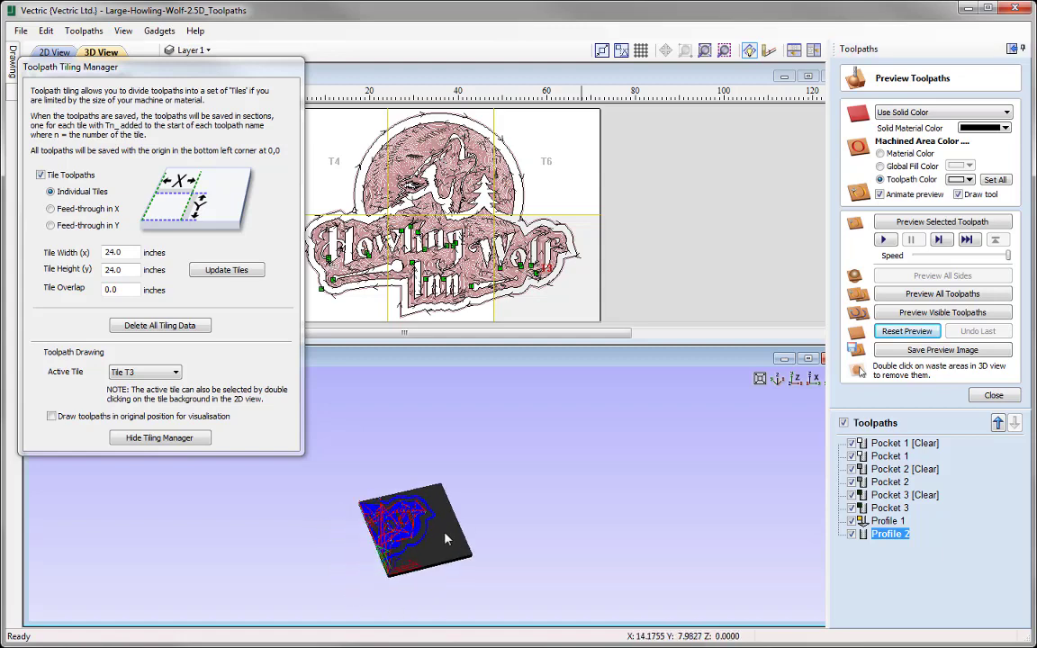
{"action": "left_click_drag", "start_coordinate": [477, 477], "coordinate": [359, 506]}
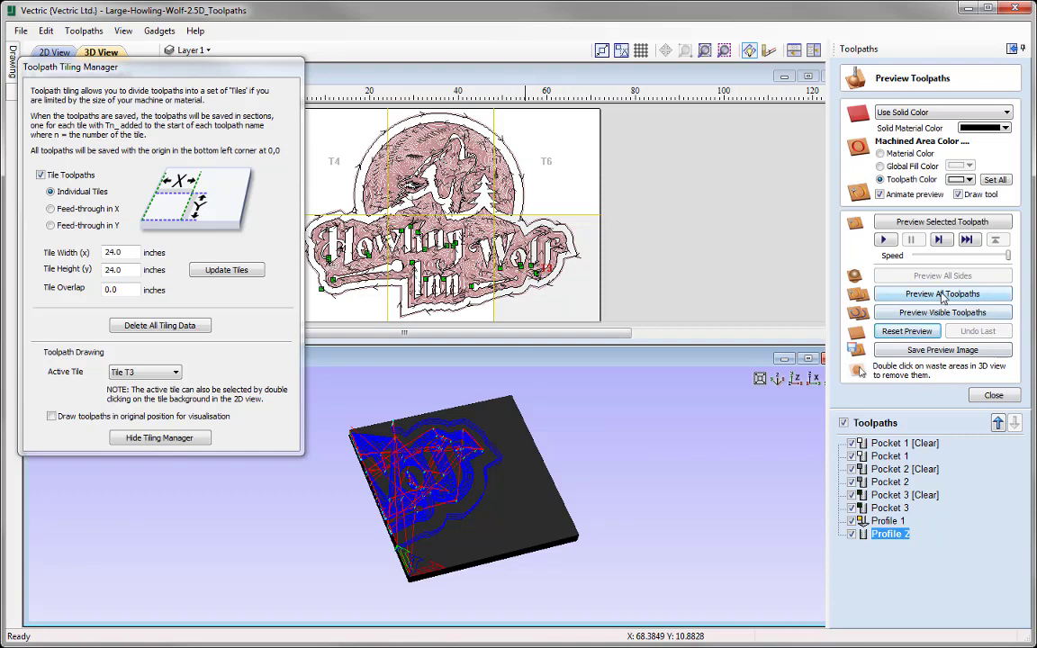
Preview all toolpaths on tiles T3, T6 and T4, activating each tile in turn in the 2D view.
{"action": "left_click", "coordinate": [931, 296]}
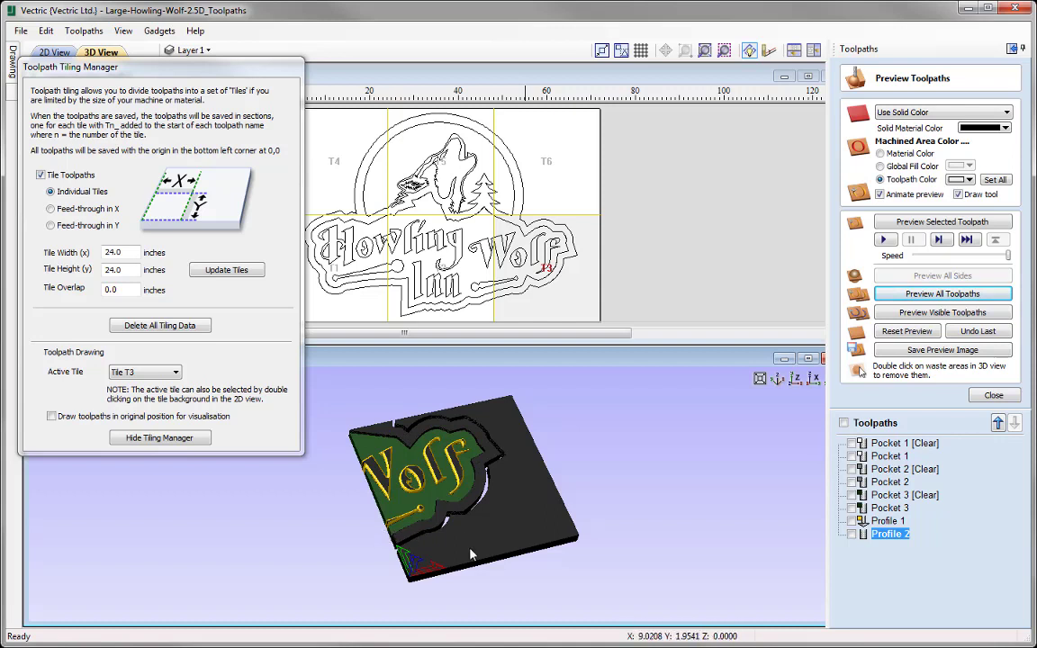
{"action": "double_click", "coordinate": [566, 228]}
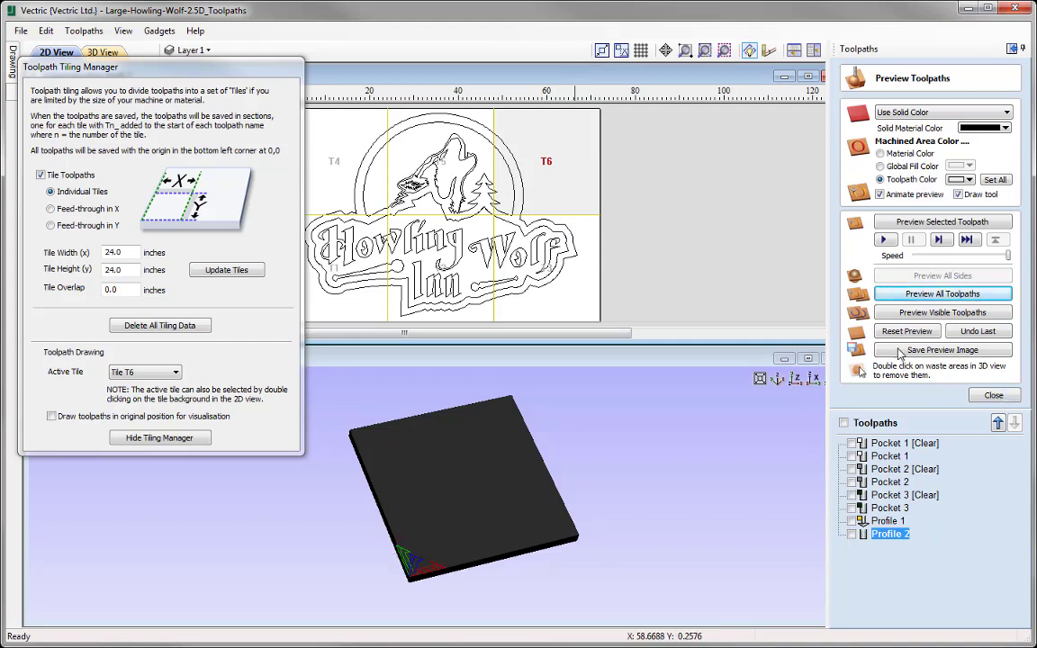
{"action": "left_click", "coordinate": [940, 295]}
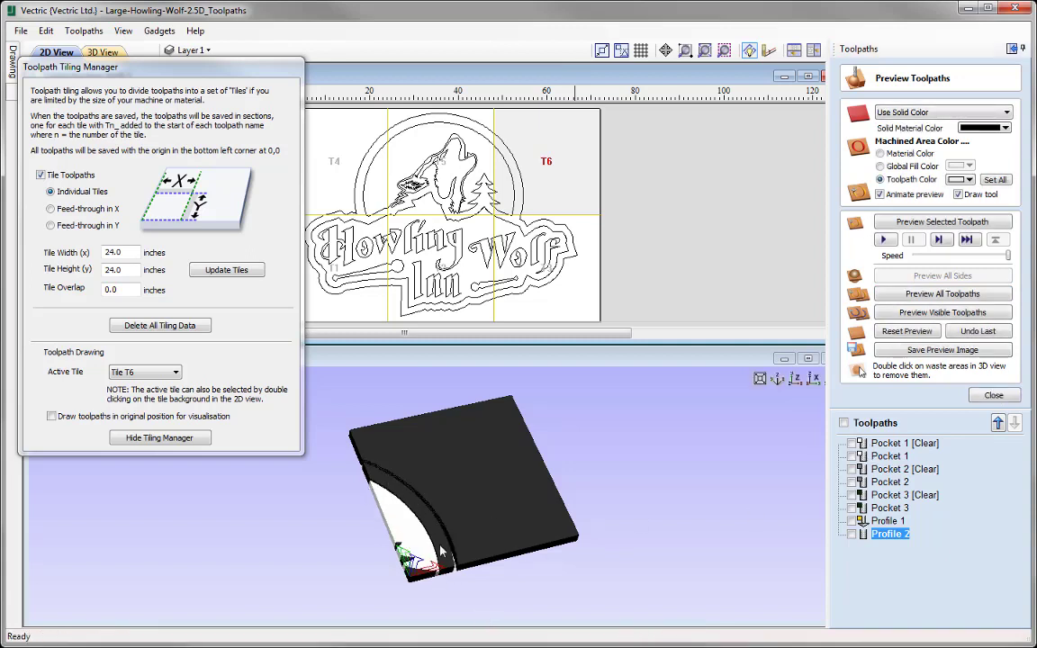
{"action": "double_click", "coordinate": [338, 164]}
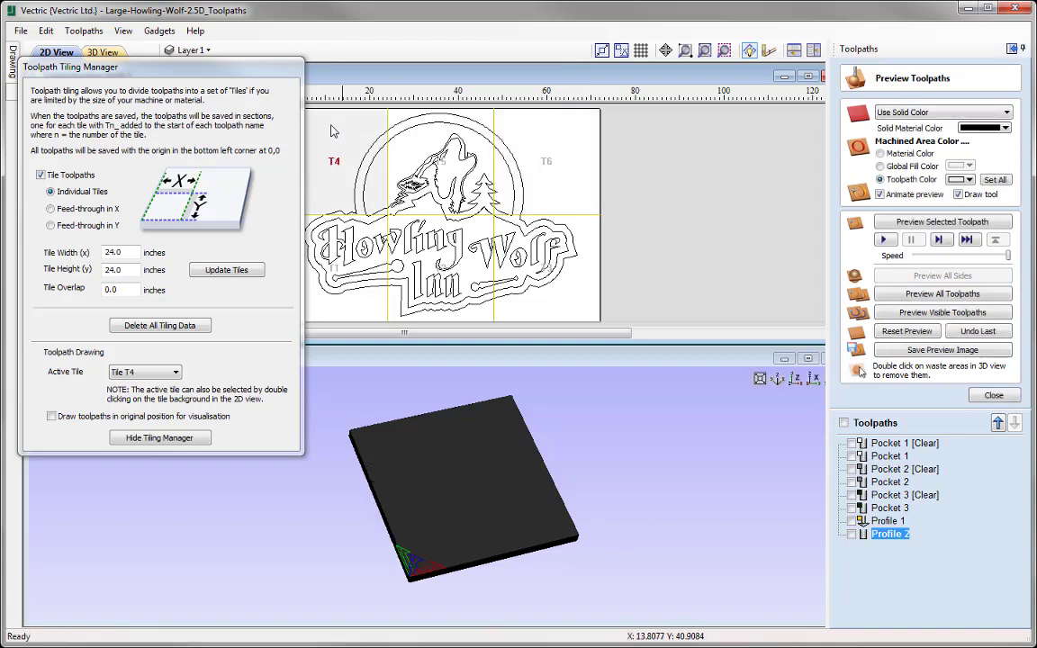
{"action": "left_click", "coordinate": [942, 294]}
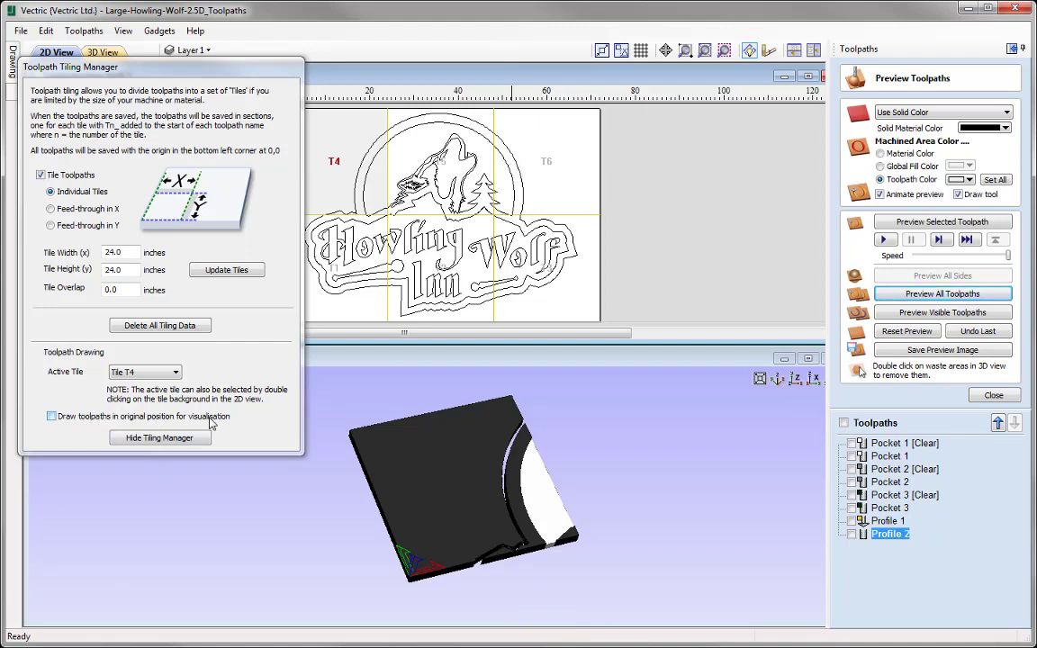
Switch drawing toolpaths in their original position on and off to compare the full material block with the single-tile block.
{"action": "left_click", "coordinate": [52, 417]}
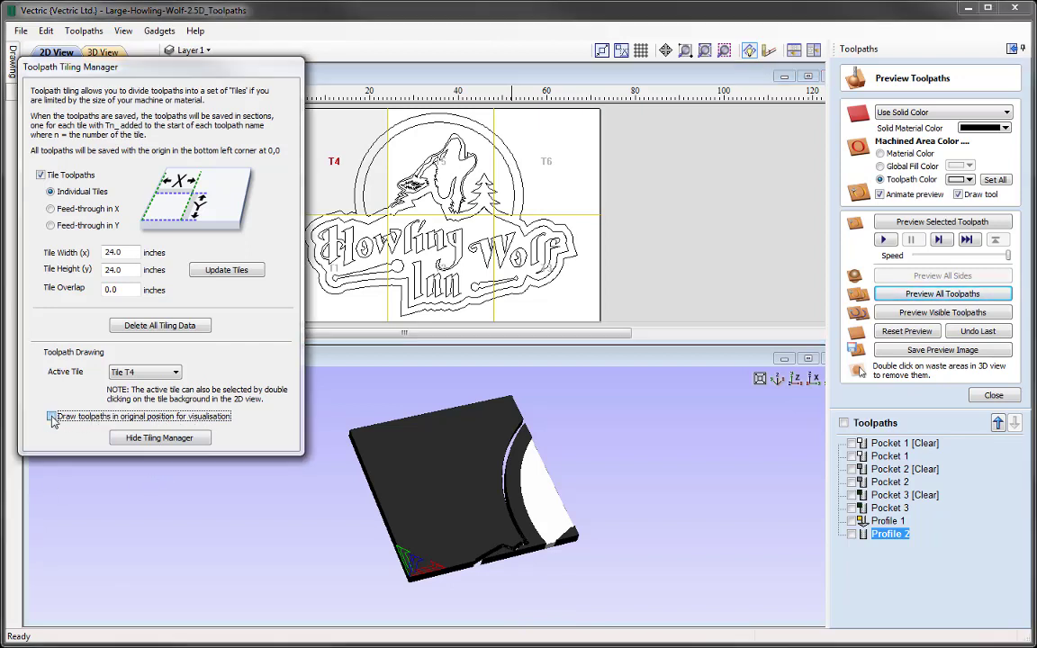
{"action": "left_click", "coordinate": [51, 417]}
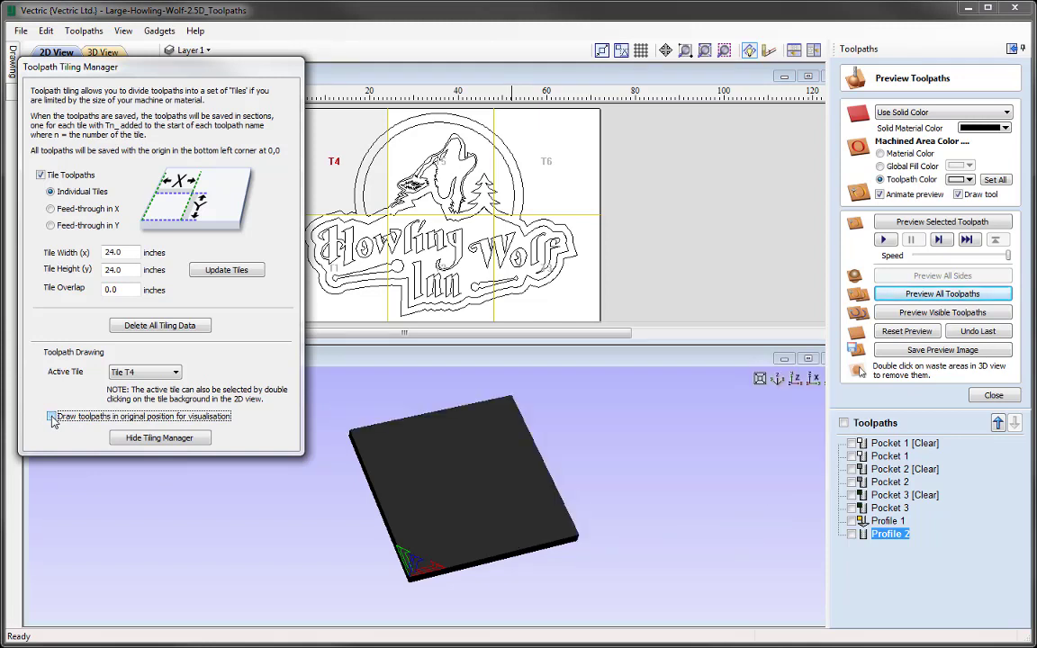
{"action": "left_click", "coordinate": [51, 417]}
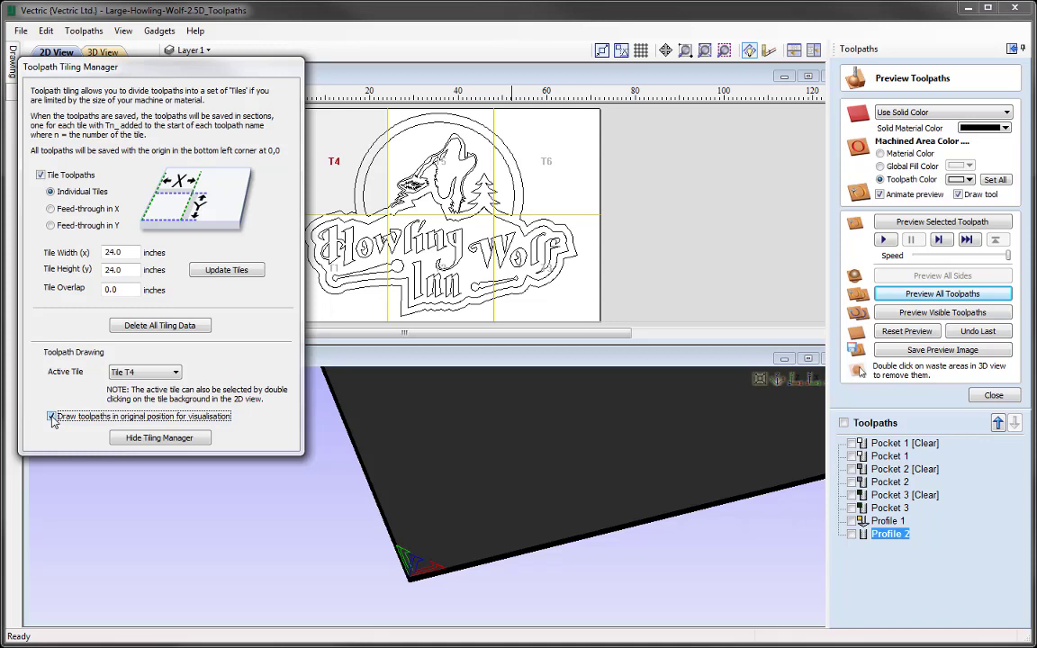
{"action": "left_click", "coordinate": [52, 417]}
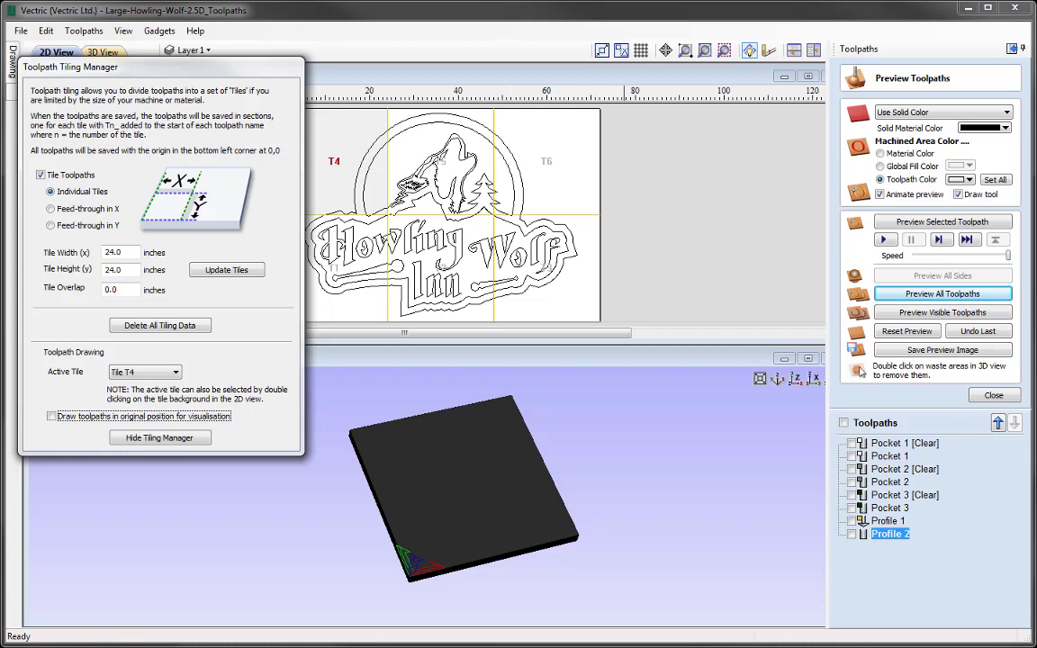
Update the tiles with a tile overlap of 0.25 inches and show all toolpaths for tile T1.
{"action": "left_click", "coordinate": [122, 289]}
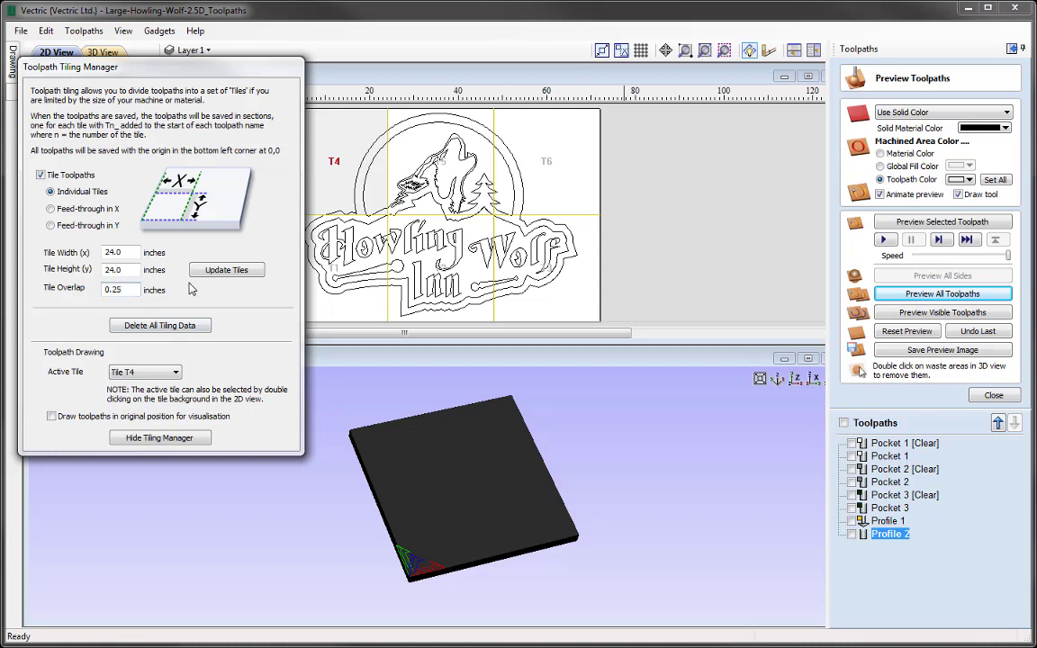
{"action": "left_click", "coordinate": [217, 274]}
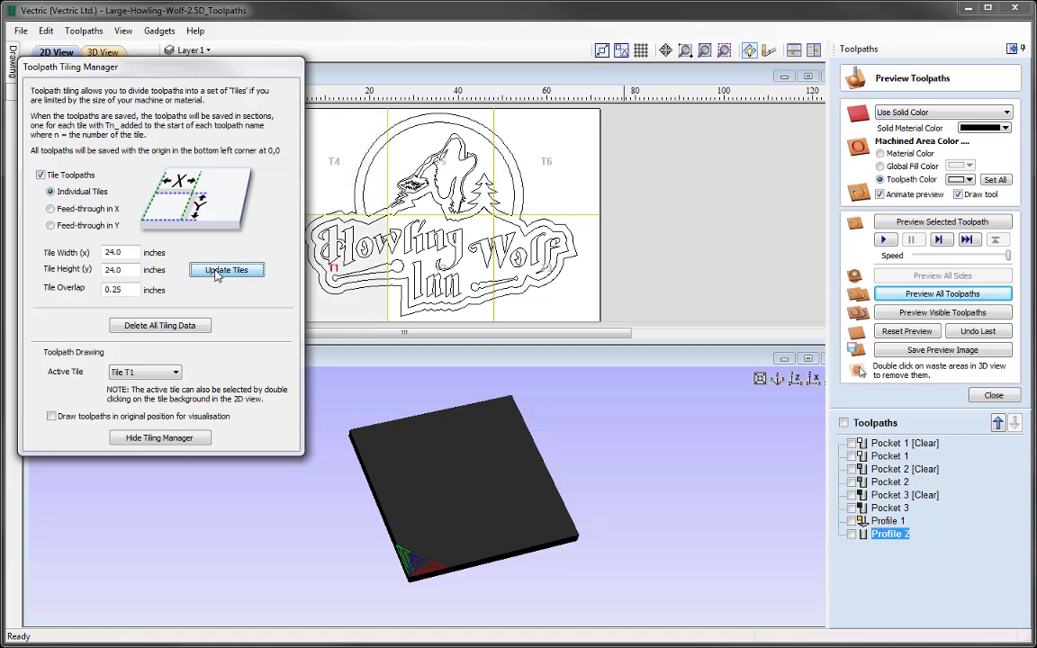
{"action": "left_click", "coordinate": [844, 423]}
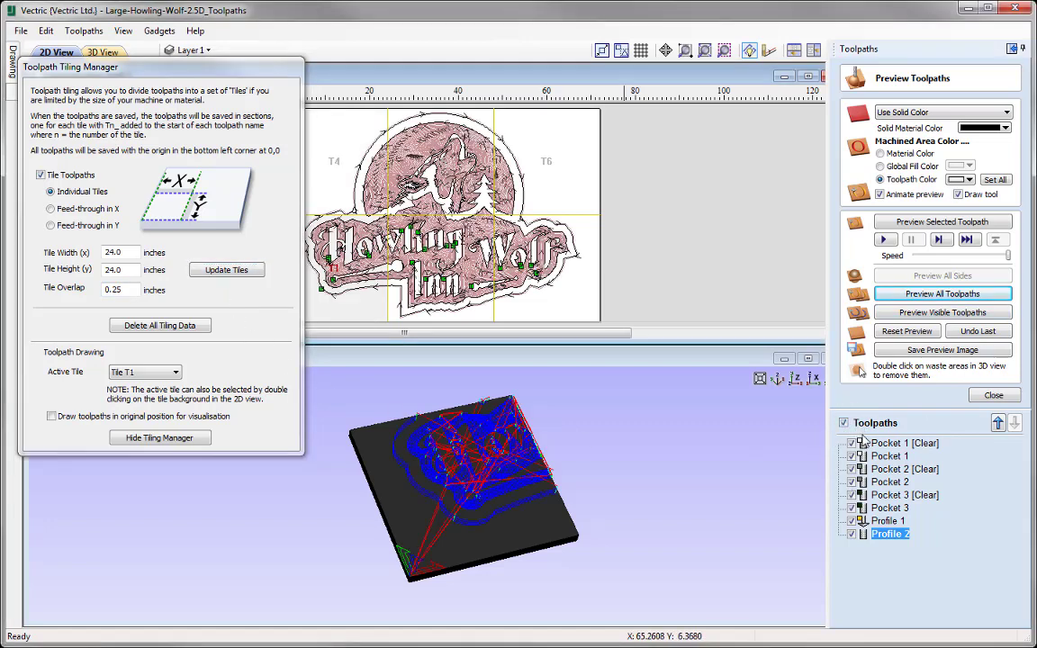
Preview all toolpaths on tile T1 and examine the overlap where they run along the edge shared with tile T2.
{"action": "left_click", "coordinate": [844, 422]}
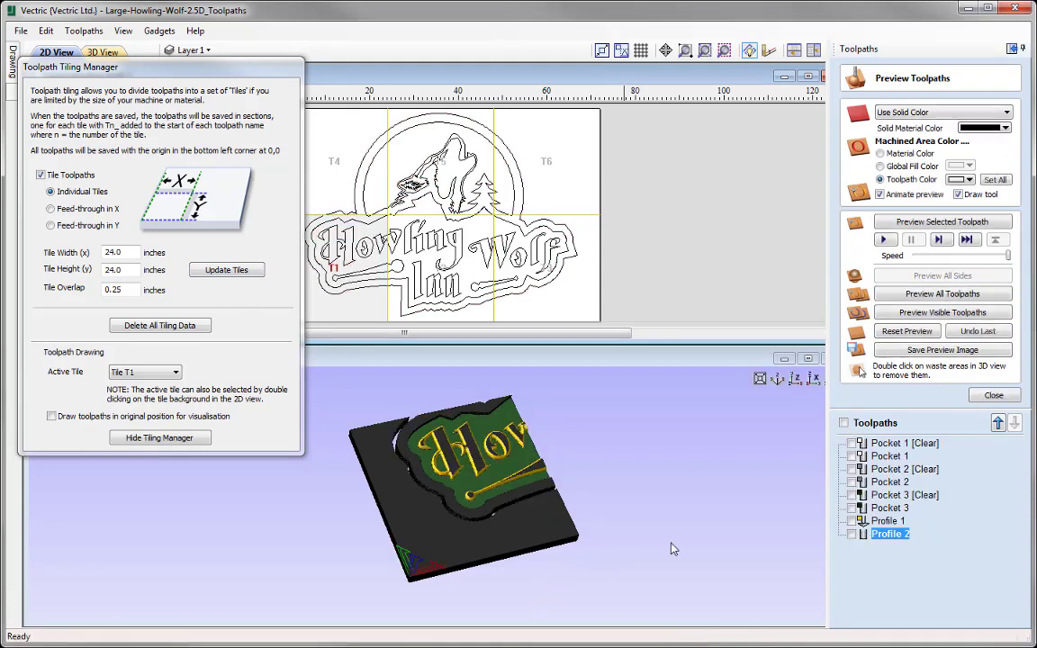
{"action": "left_click", "coordinate": [844, 423]}
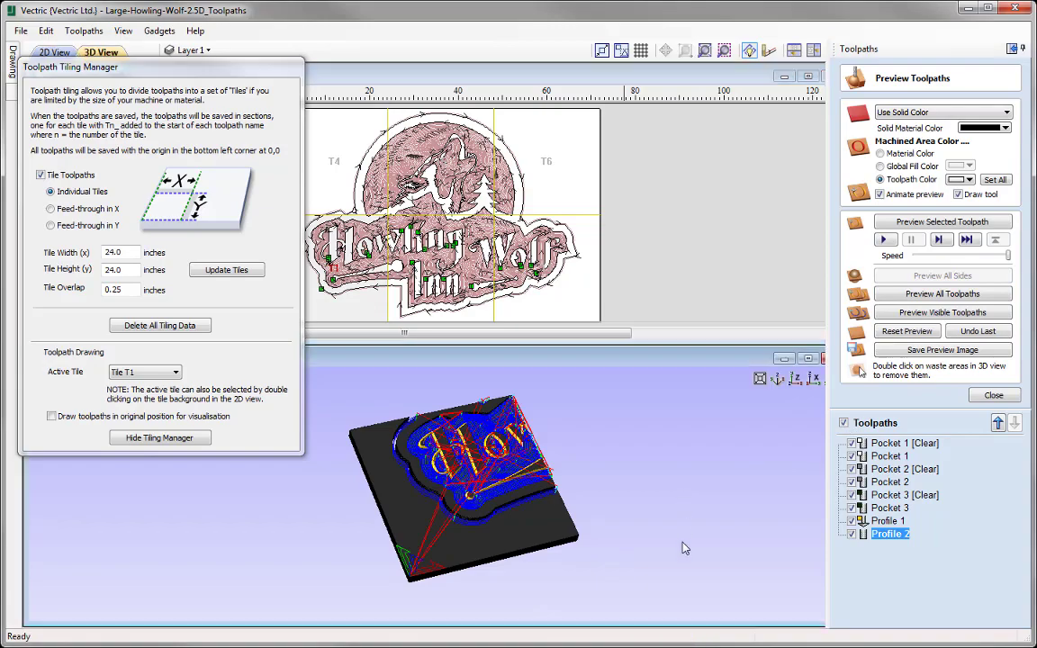
{"action": "scroll", "coordinate": [683, 548], "scroll_direction": "up", "scroll_amount": 6}
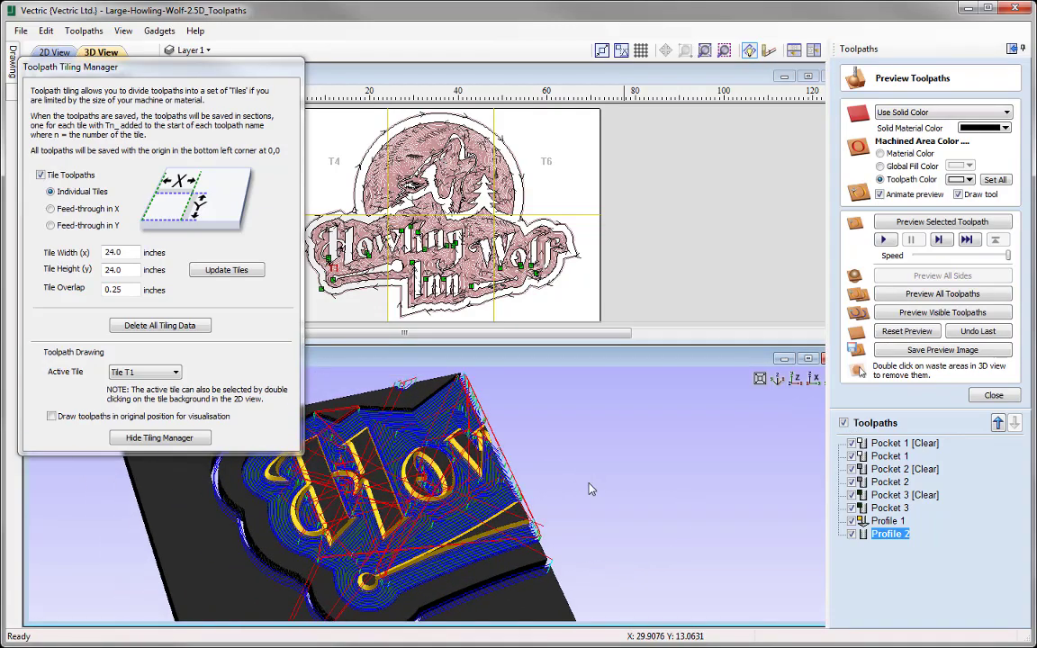
{"action": "scroll", "coordinate": [590, 489], "scroll_direction": "up", "scroll_amount": 5}
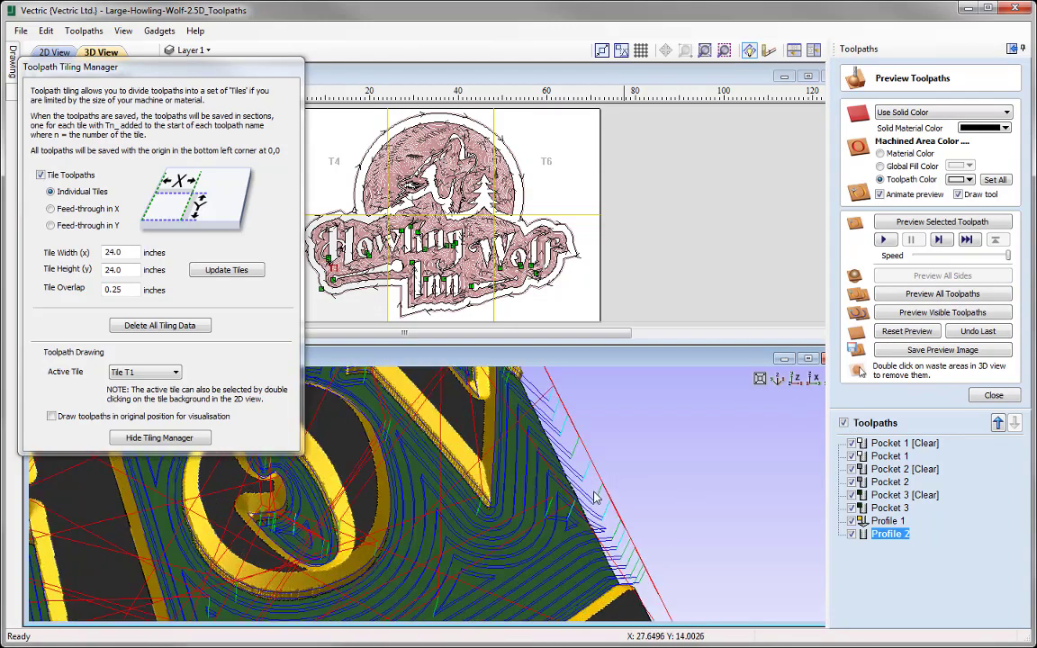
{"action": "middle_click_drag", "start_coordinate": [594, 498], "coordinate": [472, 489]}
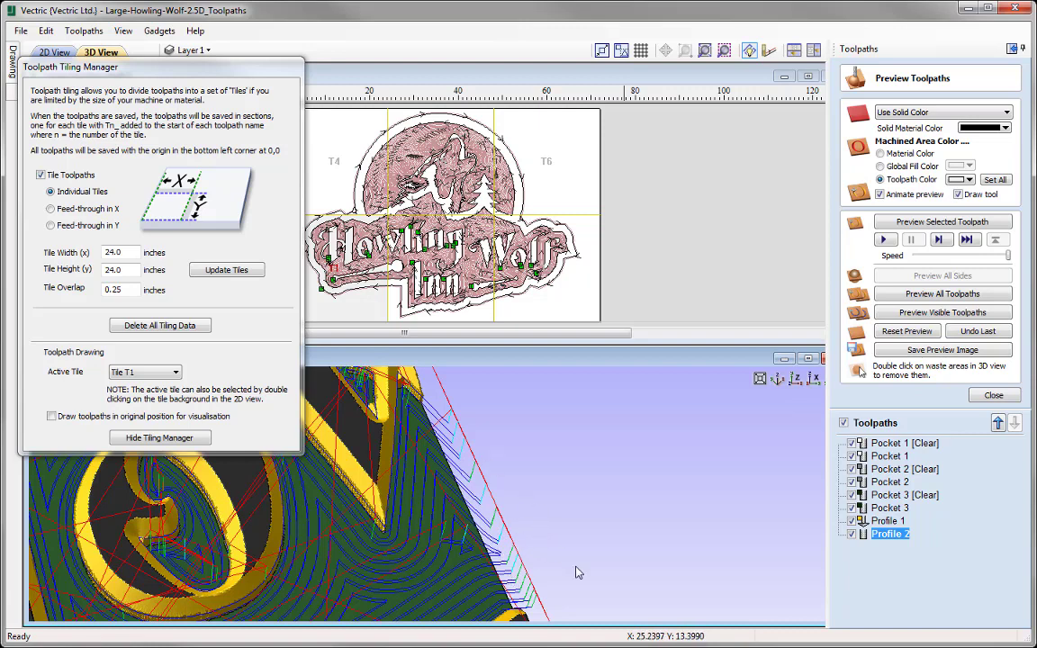
{"action": "scroll", "coordinate": [720, 382], "scroll_direction": "down", "scroll_amount": 10}
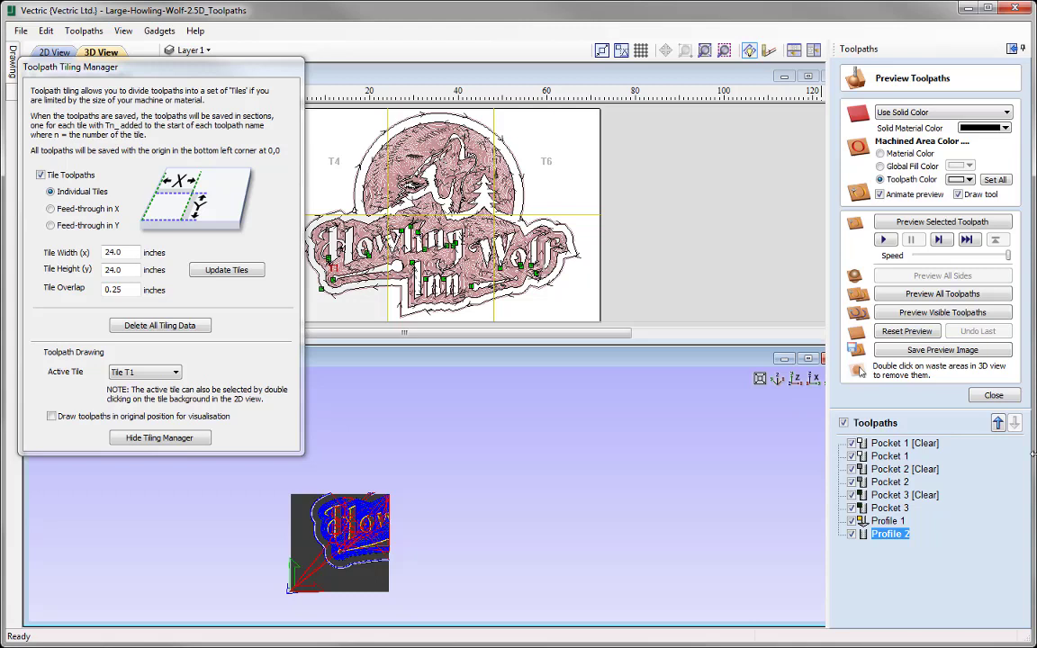
Close the preview and set up saving of tiled toolpaths with all visible toolpaths output to one file.
{"action": "left_click", "coordinate": [995, 397]}
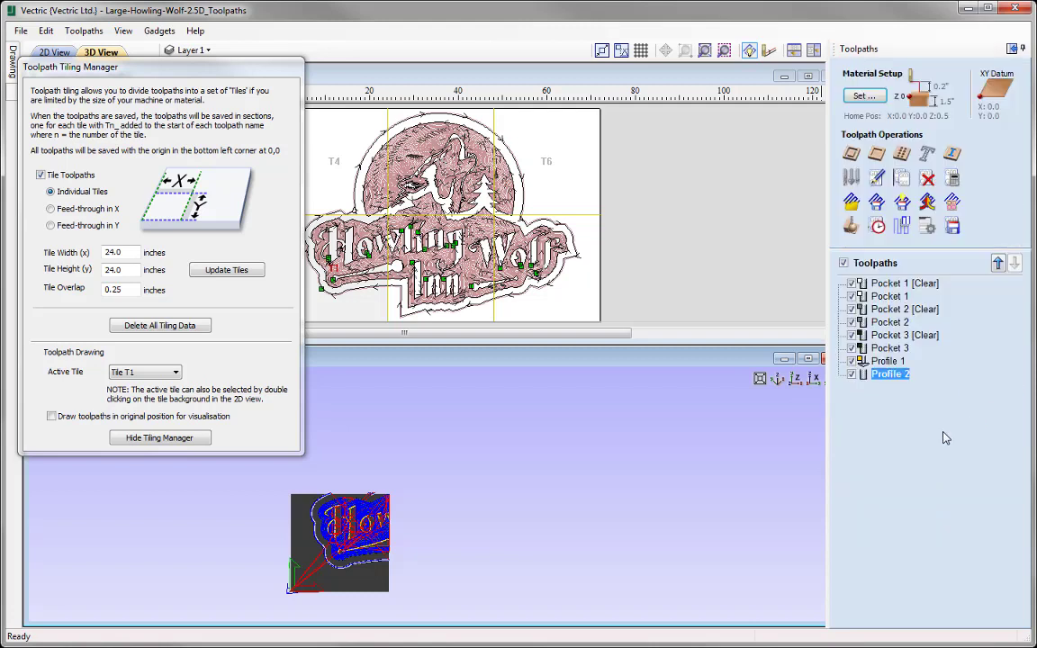
{"action": "left_click", "coordinate": [953, 226]}
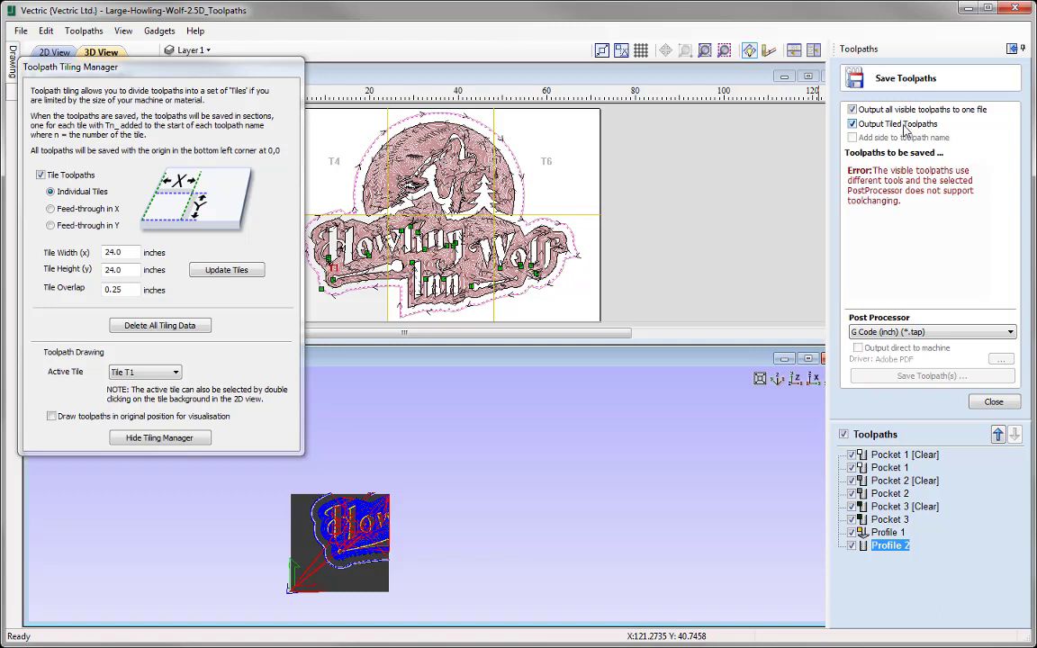
{"action": "left_click", "coordinate": [852, 109]}
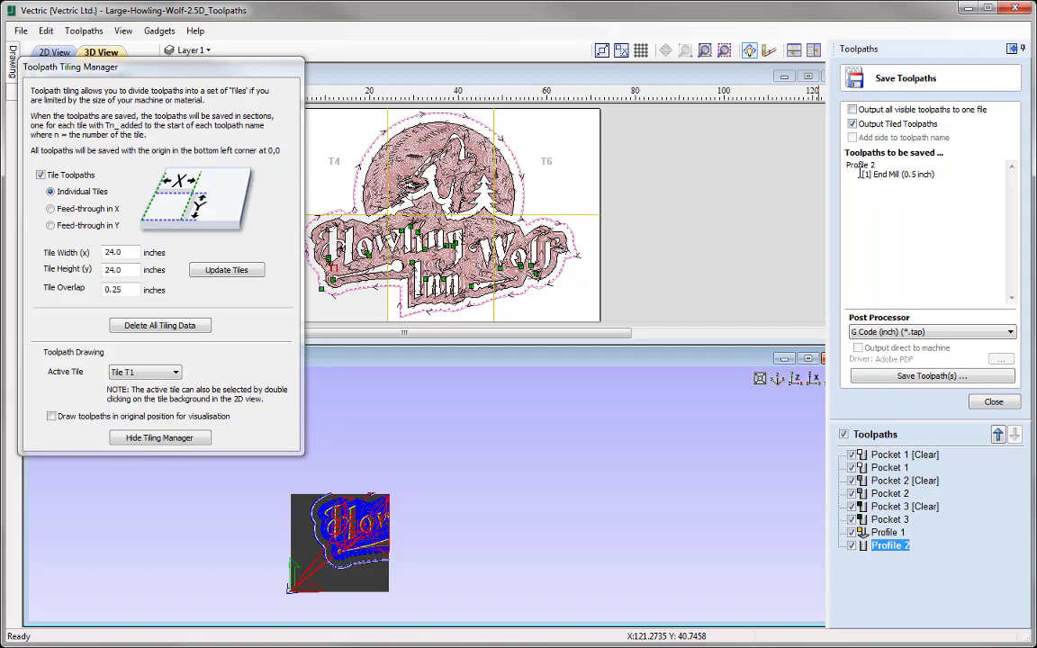
{"action": "left_click", "coordinate": [852, 110]}
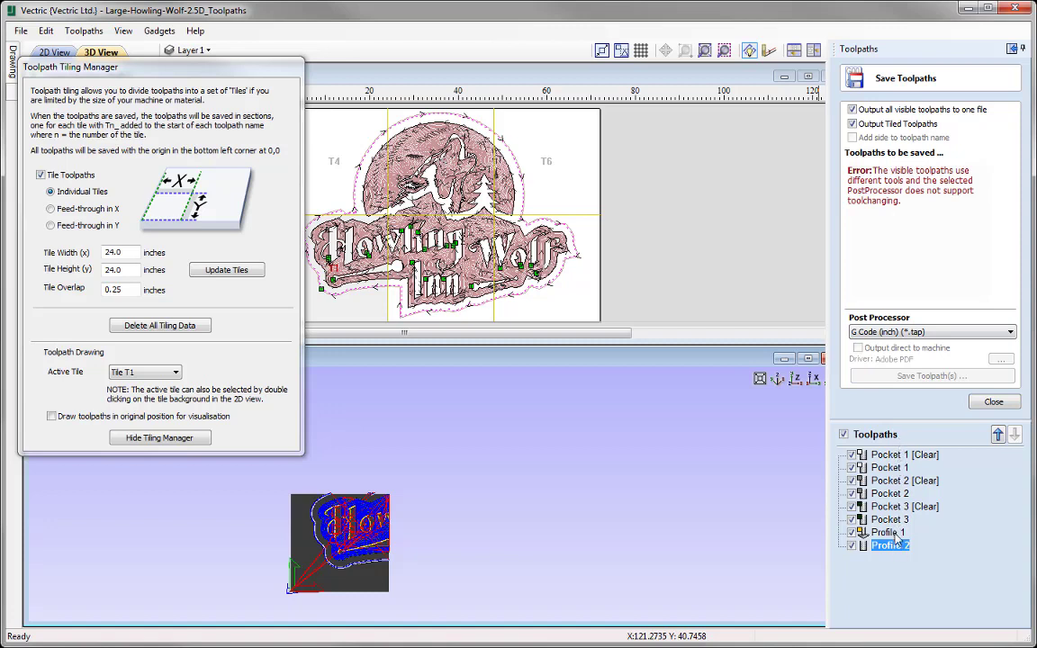
Leave only Pocket 1 [Clear], Pocket 2 [Clear] and Pocket 3 [Clear] visible so that just the 0.5 inch end mill toolpaths are saved.
{"action": "mouse_move", "coordinate": [898, 538]}
{"action": "left_click", "coordinate": [852, 469]}
{"action": "left_click", "coordinate": [852, 495]}
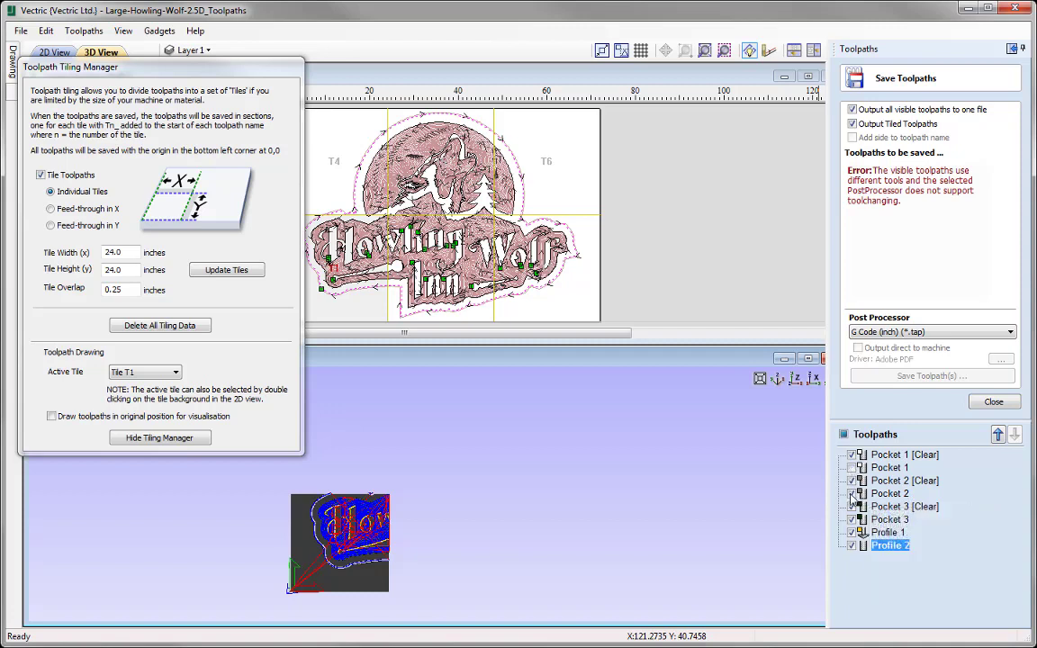
{"action": "left_click", "coordinate": [852, 520]}
{"action": "left_click", "coordinate": [852, 546]}
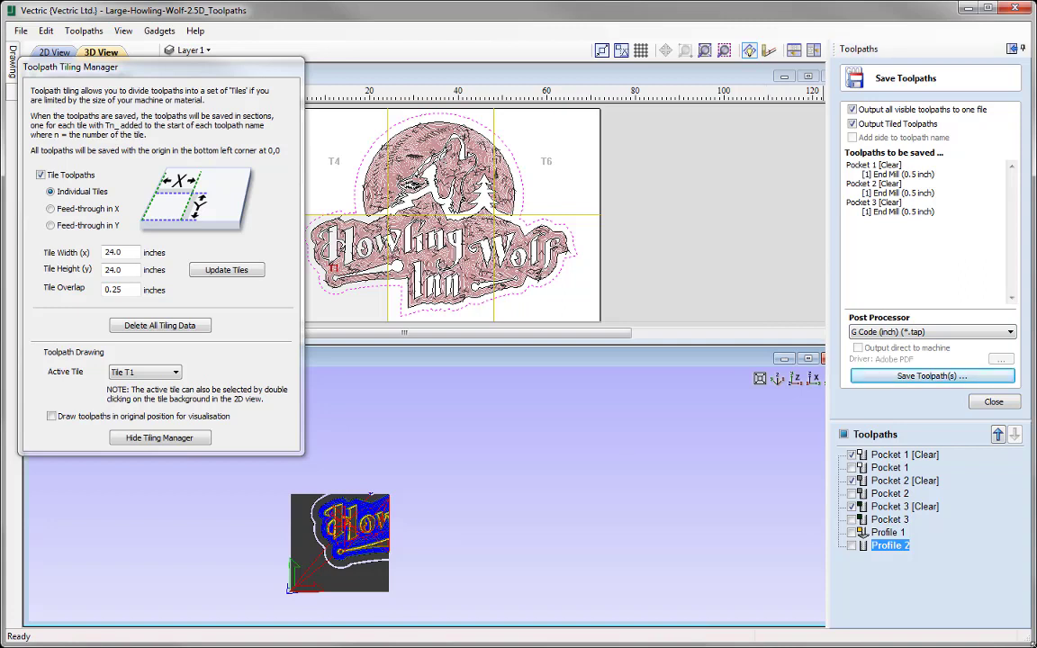
Save the tiled clearance toolpaths as "Pocket All [Clear].tap" in the Toolpath_Tiling_FILES folder and check the files written for each tile.
{"action": "left_click", "coordinate": [942, 378]}
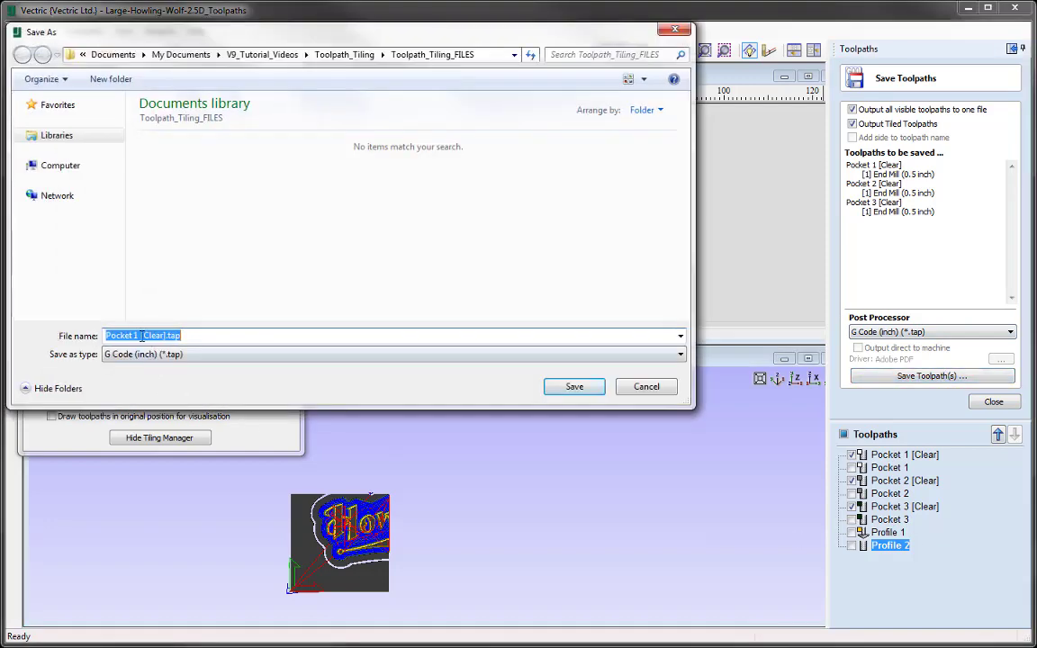
{"action": "left_click", "coordinate": [141, 335]}
{"action": "key", "text": "BackSpace"}
{"action": "key", "text": "BackSpace"}
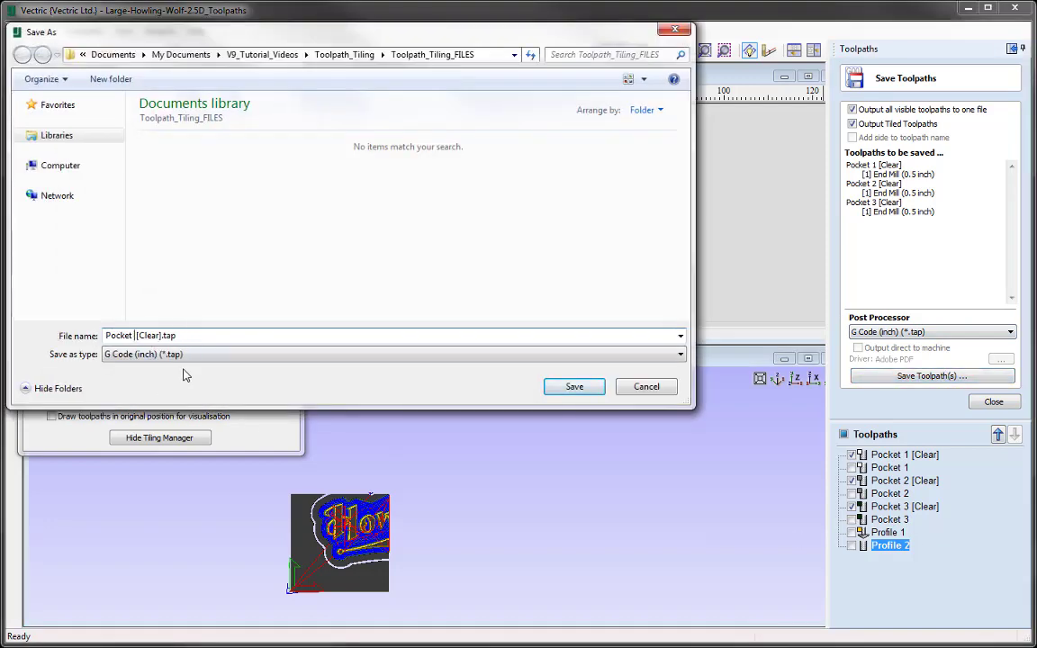
{"action": "type", "text": "All"}
{"action": "left_click", "coordinate": [581, 388]}
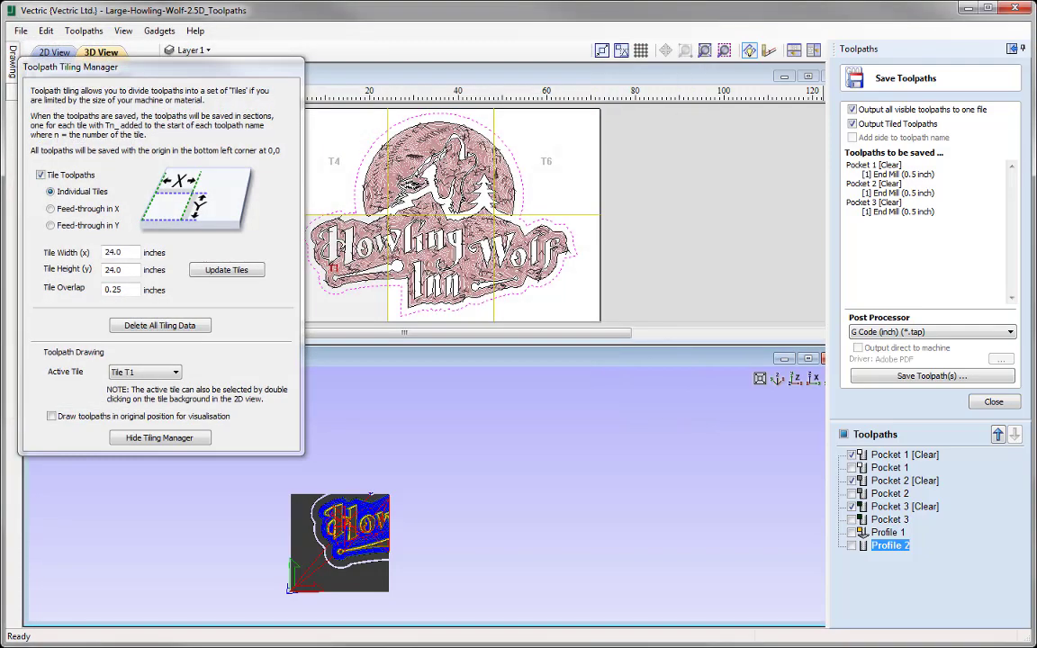
{"action": "left_click", "coordinate": [932, 377]}
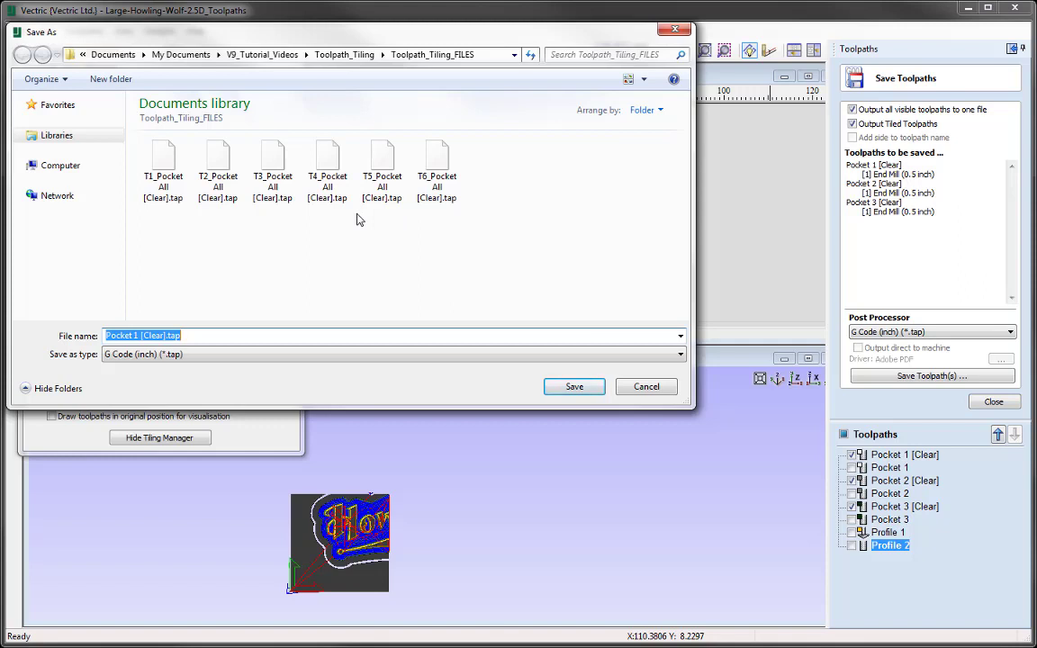
{"action": "left_click", "coordinate": [647, 387]}
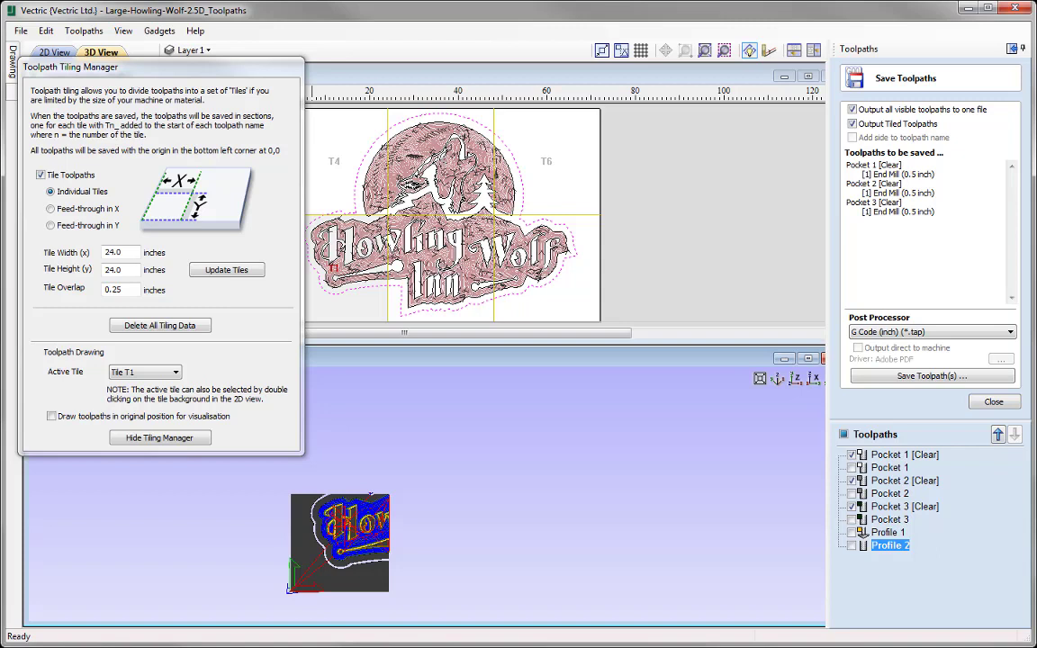
Save a copy of the project as Toolpath_Tiling_2D_Toolpaths in the Toolpath_Tiling_FILES folder.
{"action": "left_click", "coordinate": [21, 32]}
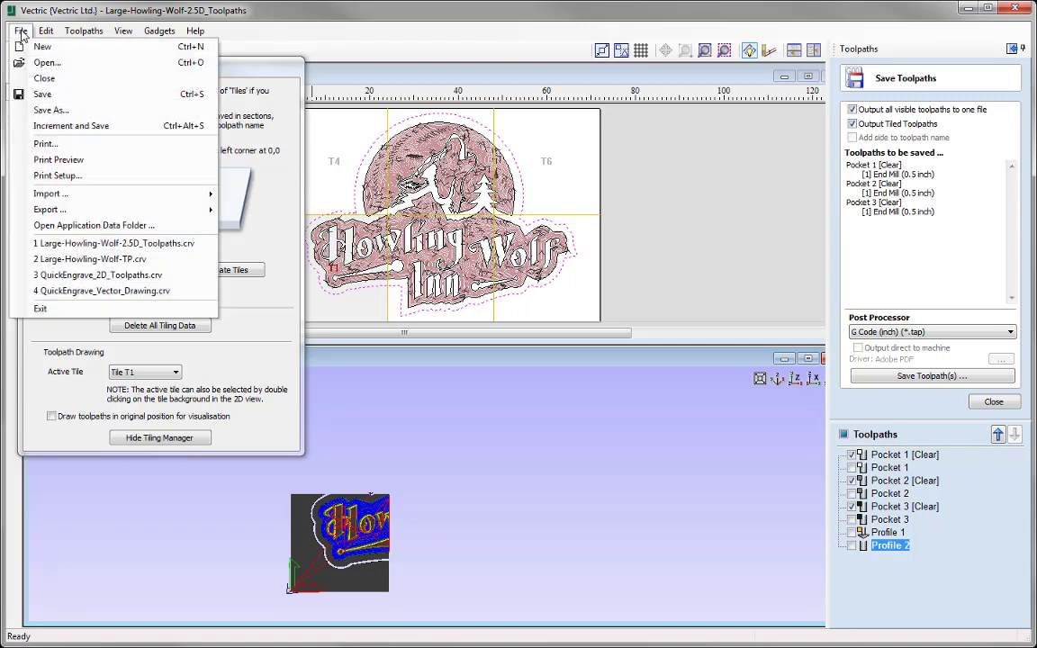
{"action": "left_click", "coordinate": [65, 111]}
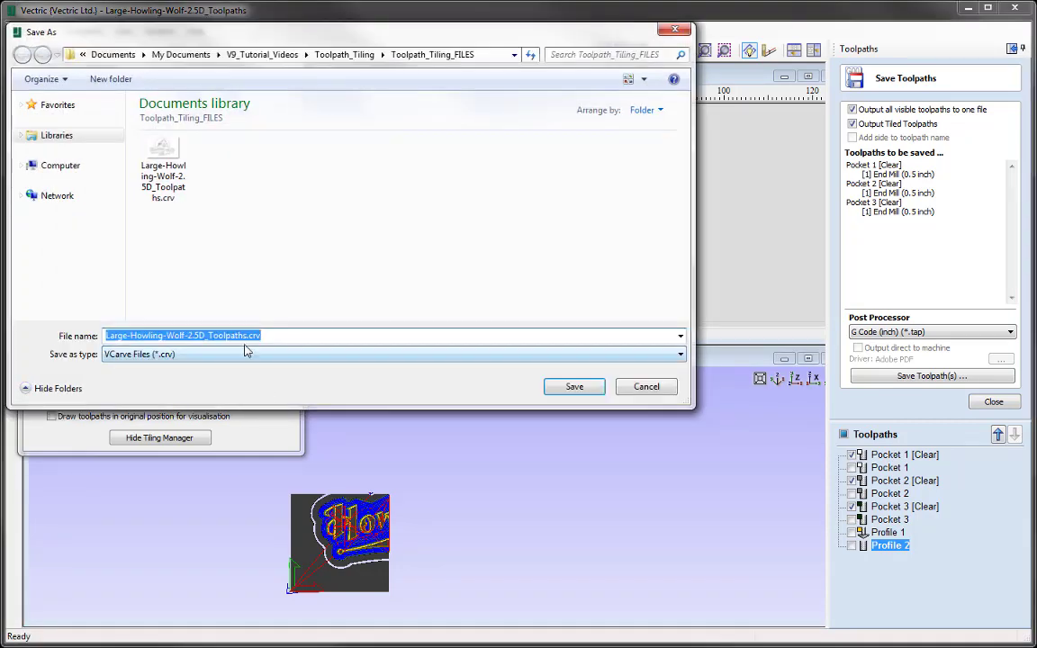
{"action": "right_click", "coordinate": [242, 339]}
{"action": "left_click", "coordinate": [270, 398]}
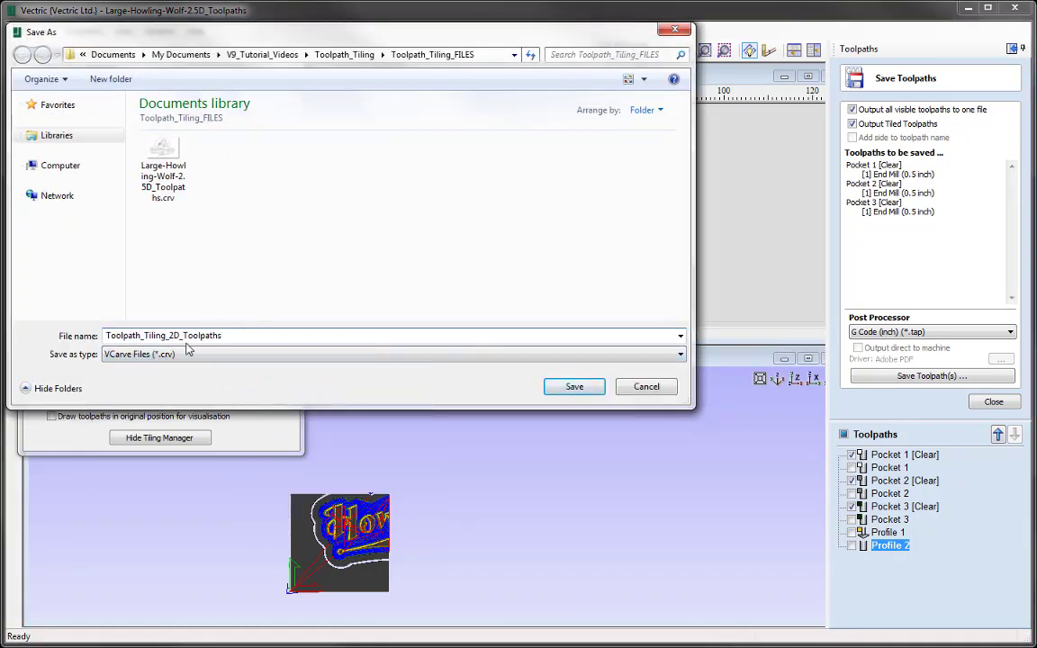
{"action": "left_click", "coordinate": [576, 388]}
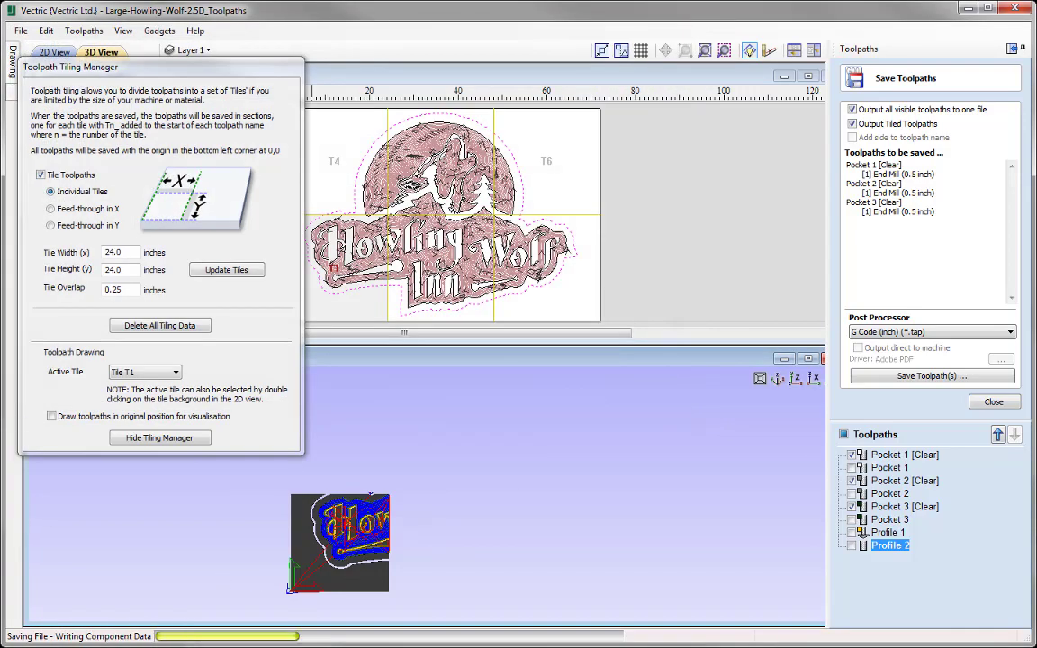